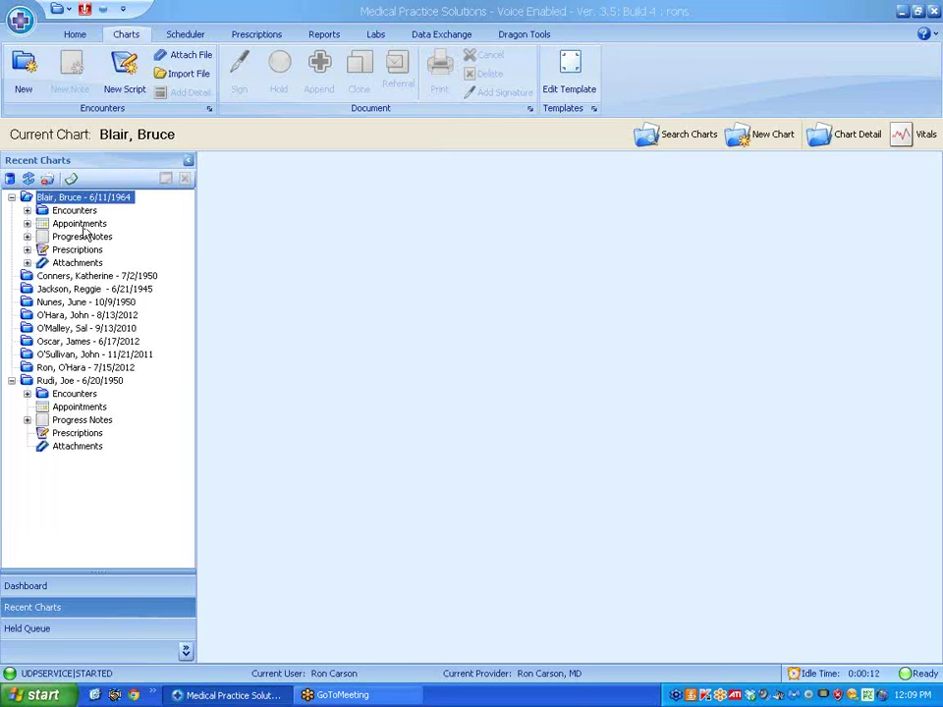
# Examine the encounters, appointments, prescriptions and attachments filed in the first patient's chart.
pyautogui.click(27, 210)
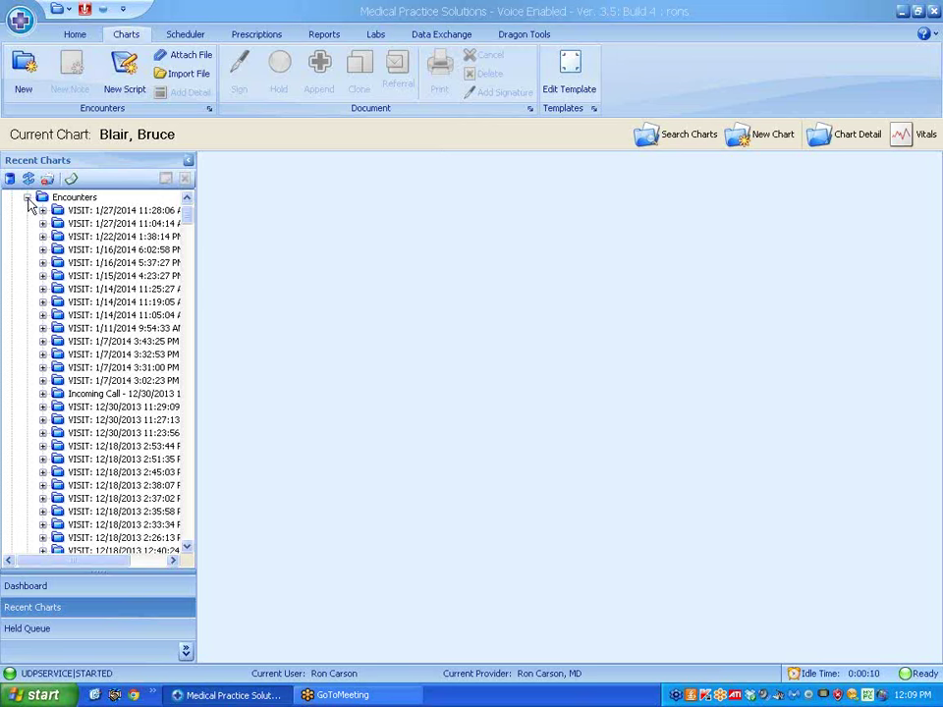
pyautogui.click(27, 198)
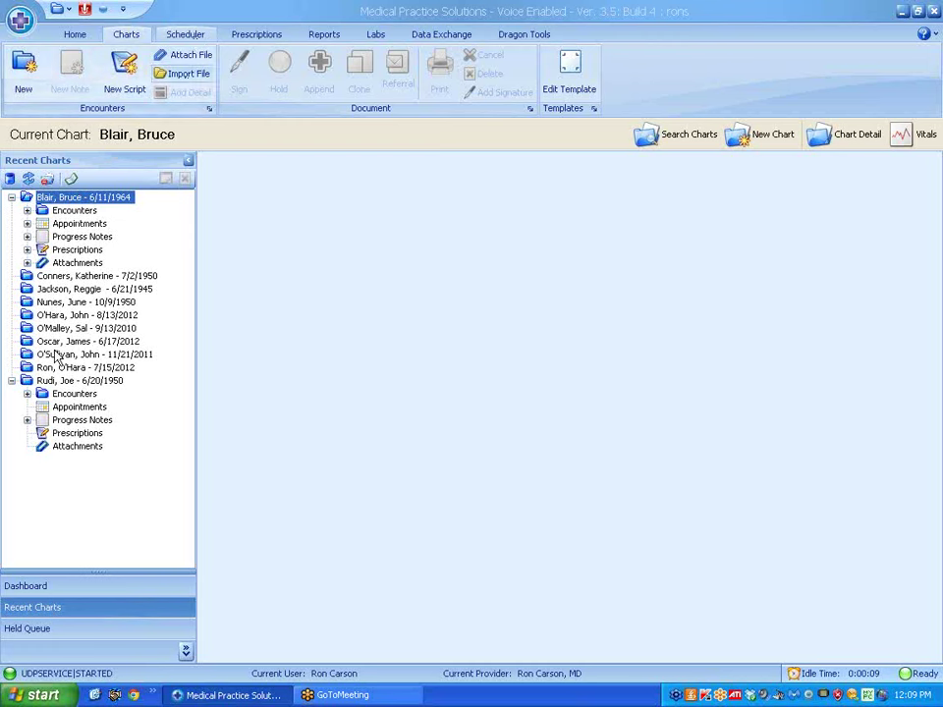
pyautogui.click(28, 223)
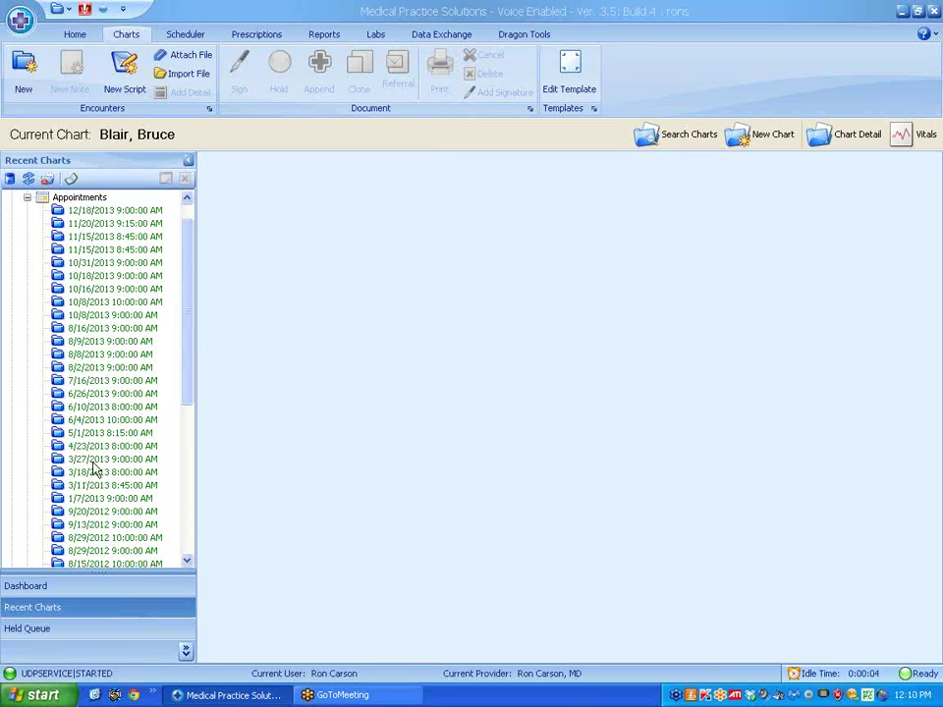
pyautogui.click(27, 199)
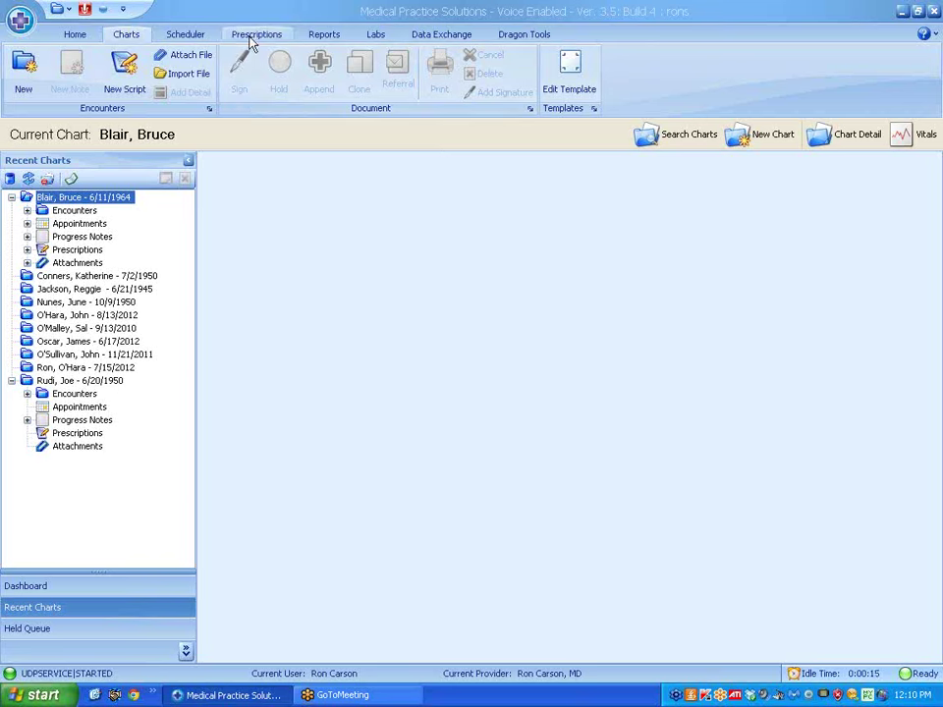
pyautogui.click(27, 250)
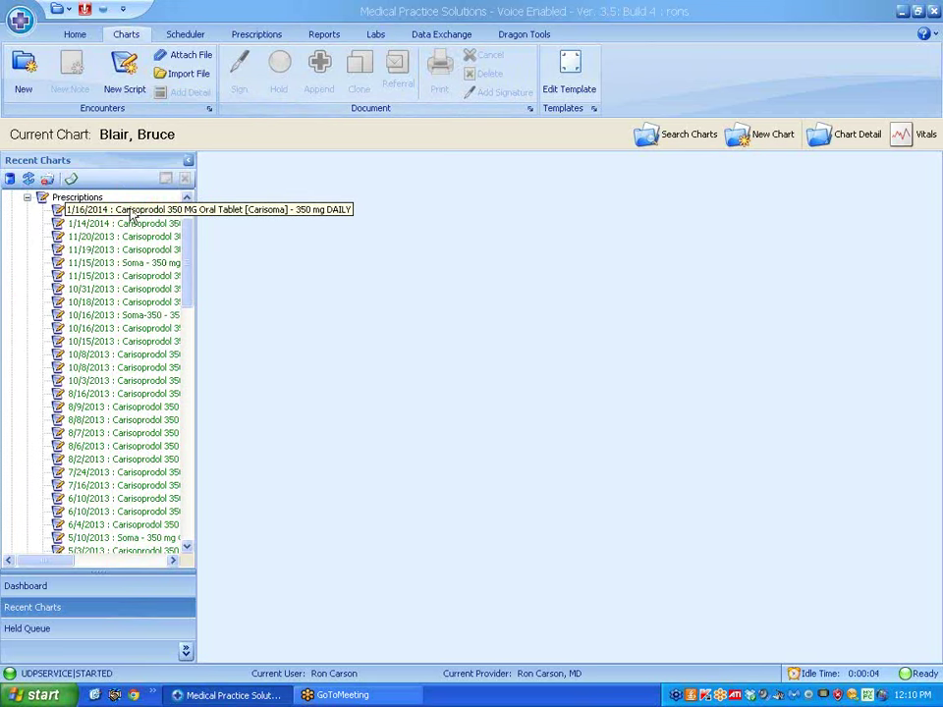
pyautogui.click(27, 199)
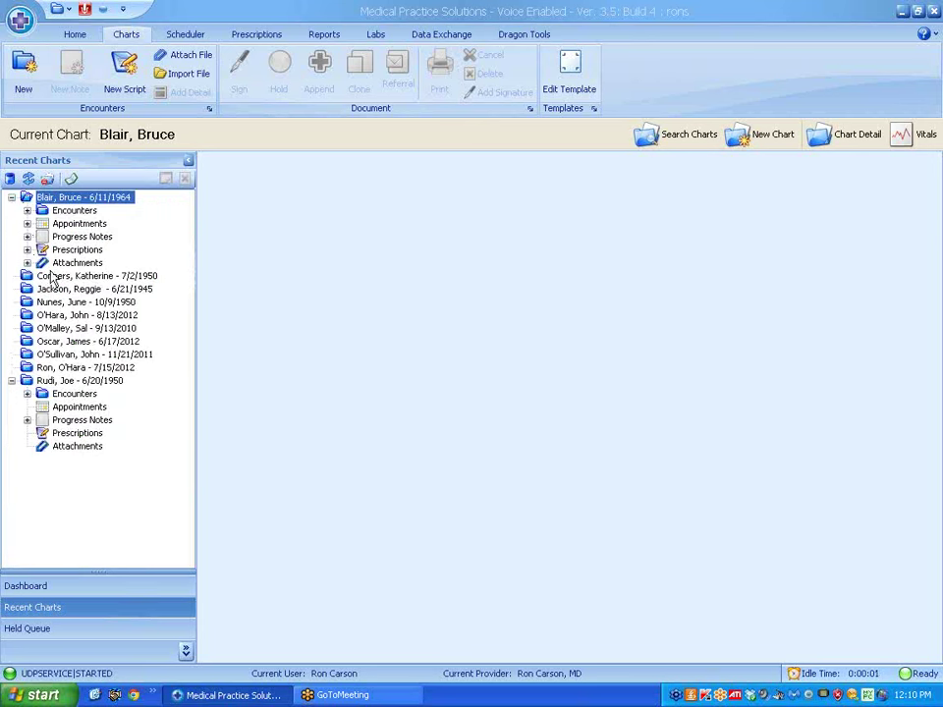
pyautogui.click(28, 263)
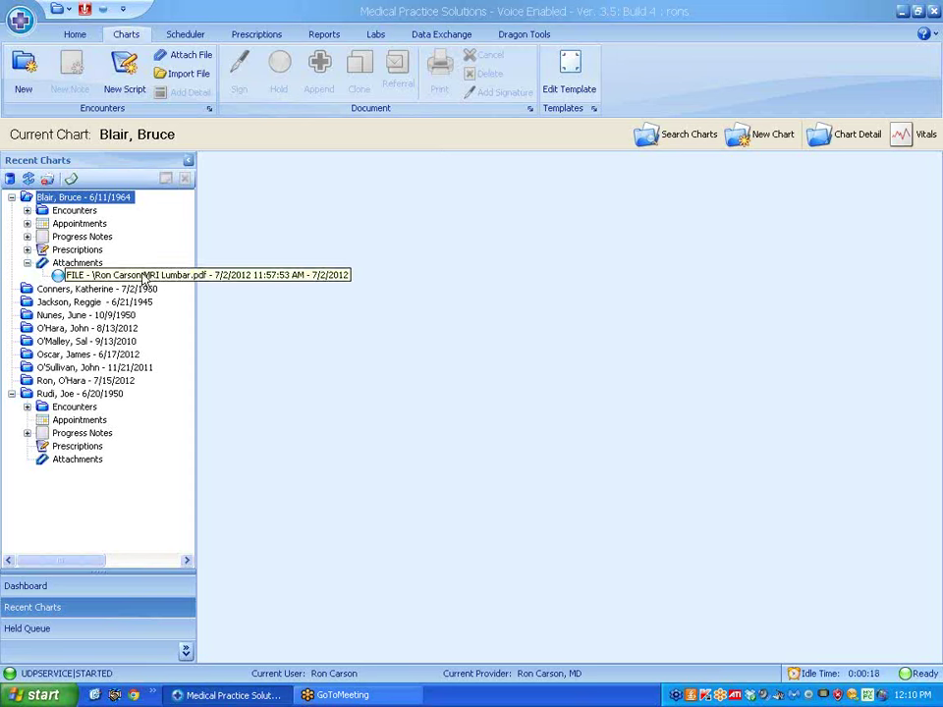
pyautogui.click(27, 263)
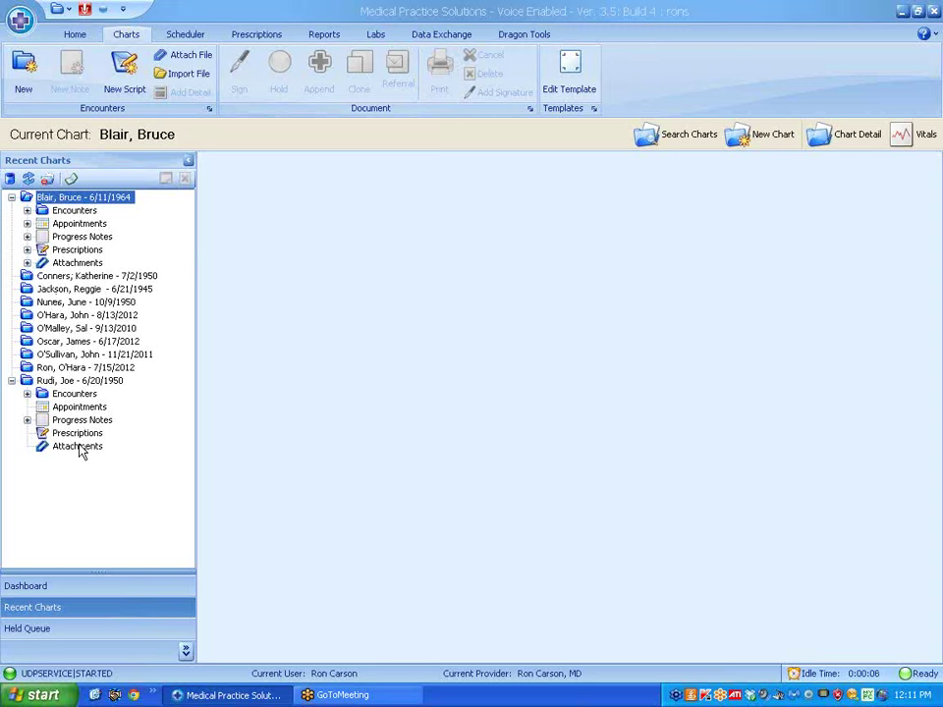
# List all patient charts with an unfiltered chart search and open the last one in the results.
pyautogui.click(700, 140)
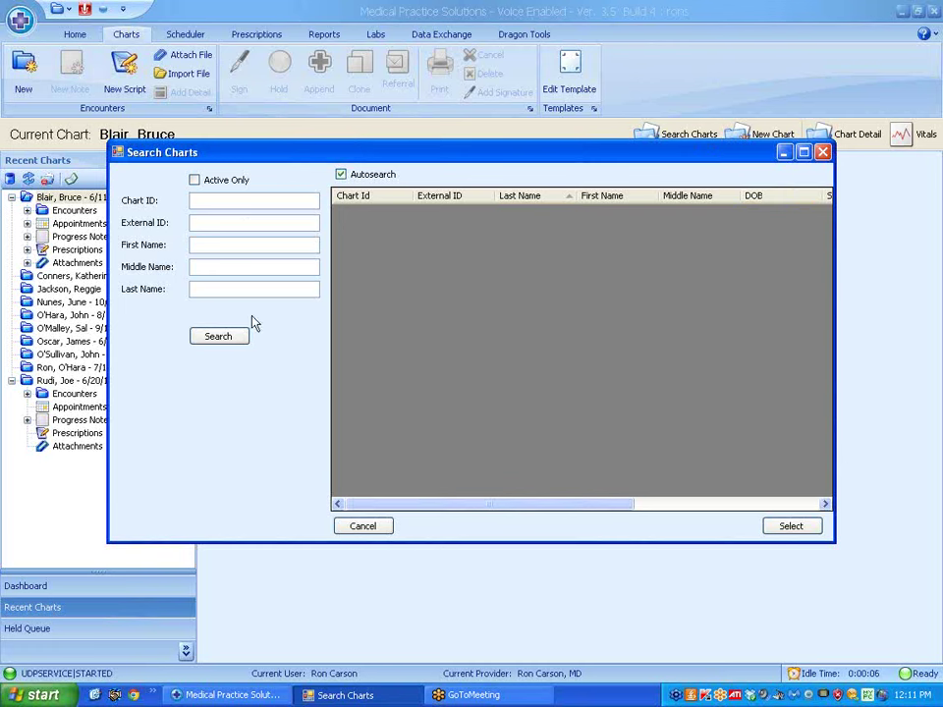
pyautogui.click(223, 340)
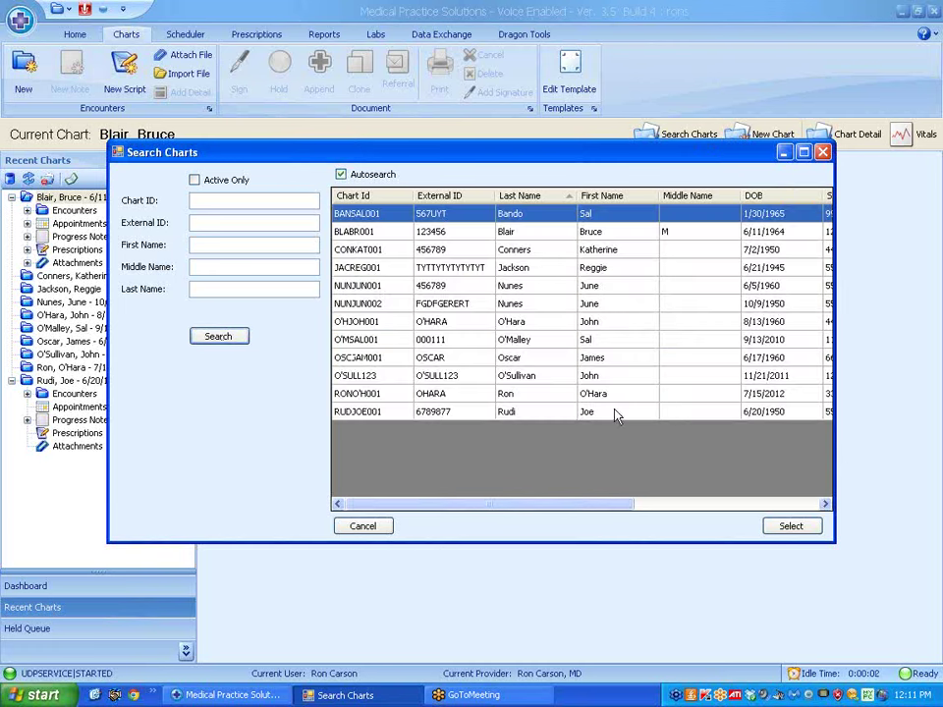
pyautogui.click(617, 412)
pyautogui.click(783, 526)
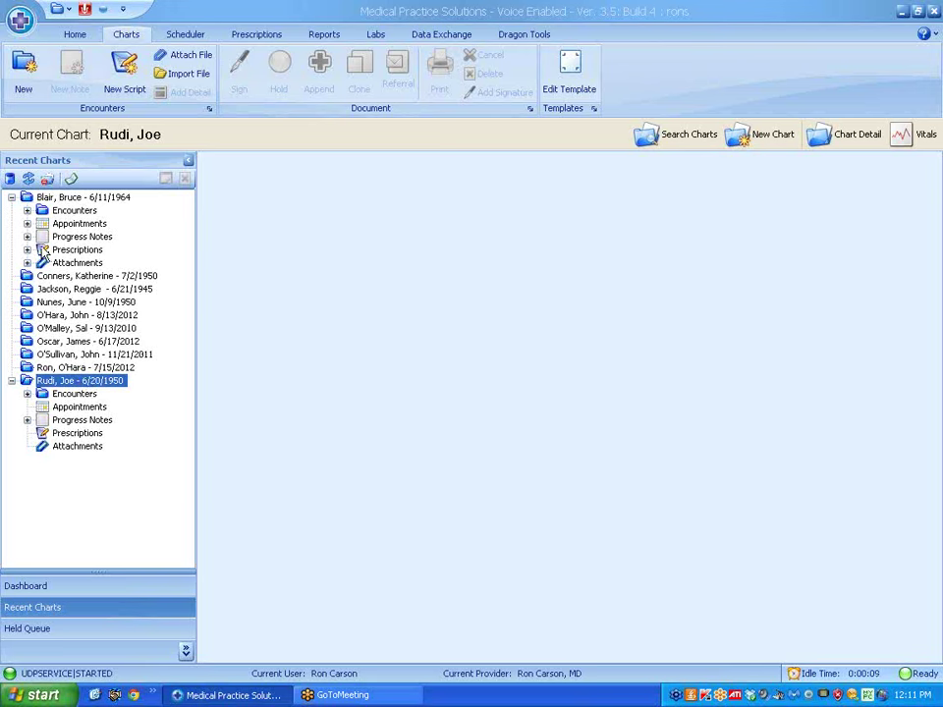
# Return to the first patient's chart and review its demographics, personal information, reminders and medical history in the chart detail.
pyautogui.click(79, 197)
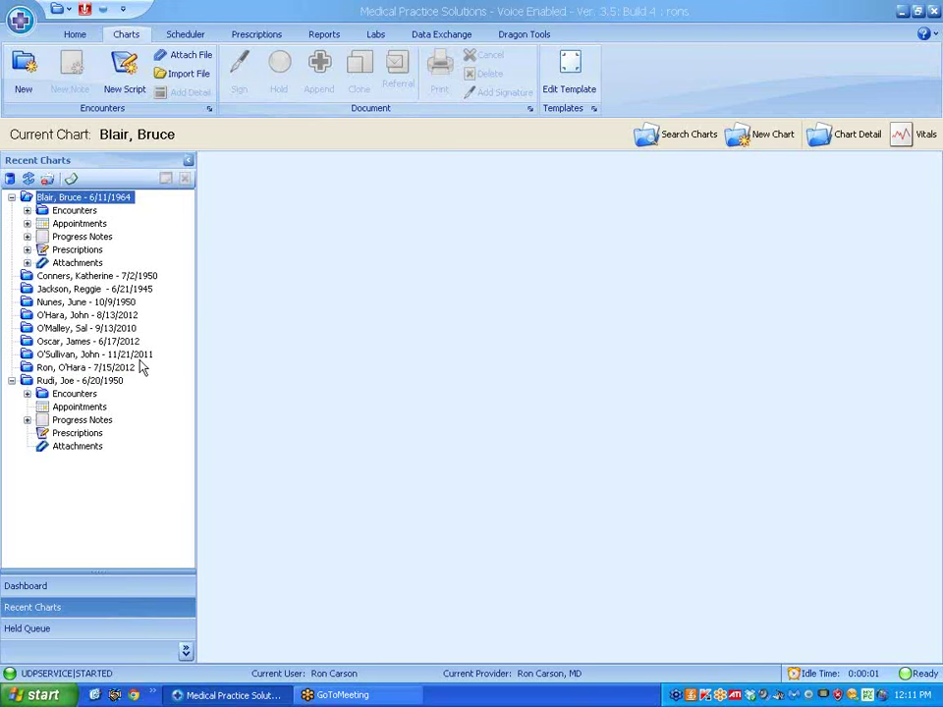
pyautogui.click(851, 143)
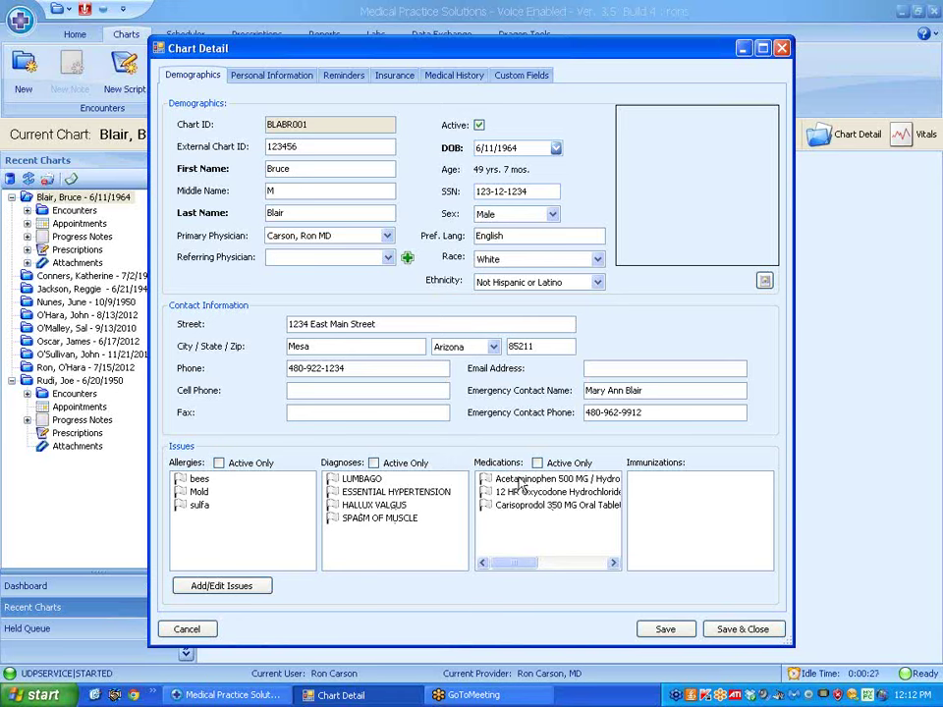
pyautogui.click(282, 76)
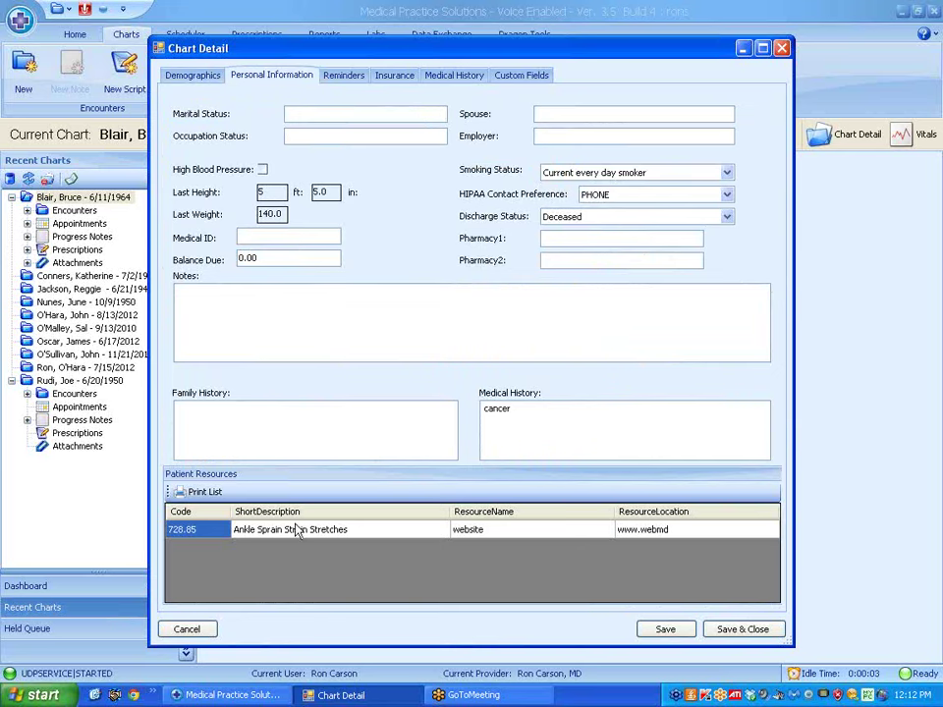
pyautogui.click(341, 79)
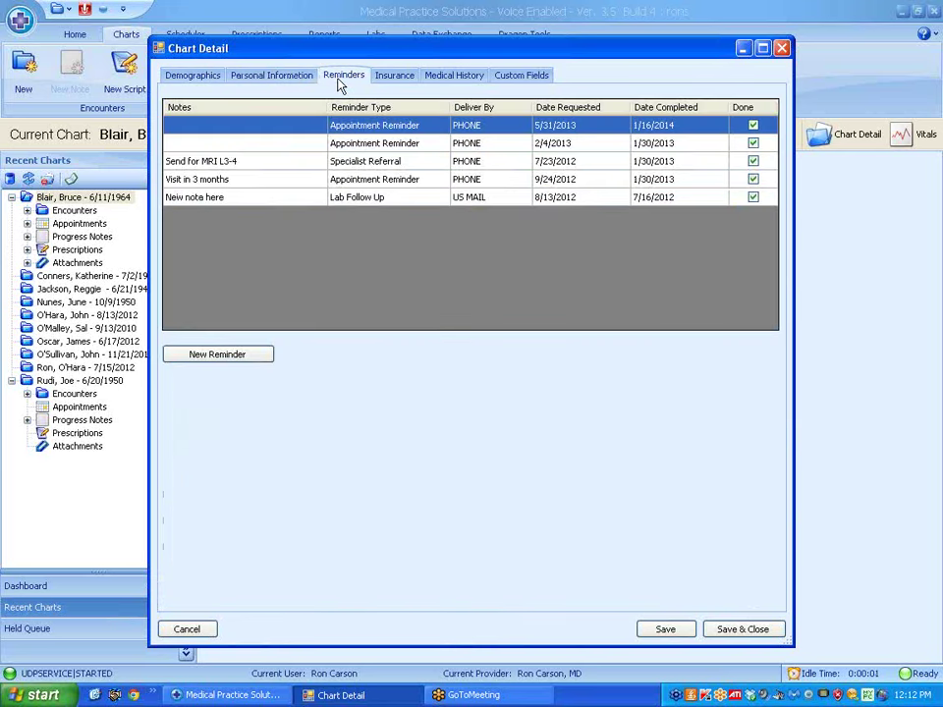
pyautogui.click(443, 77)
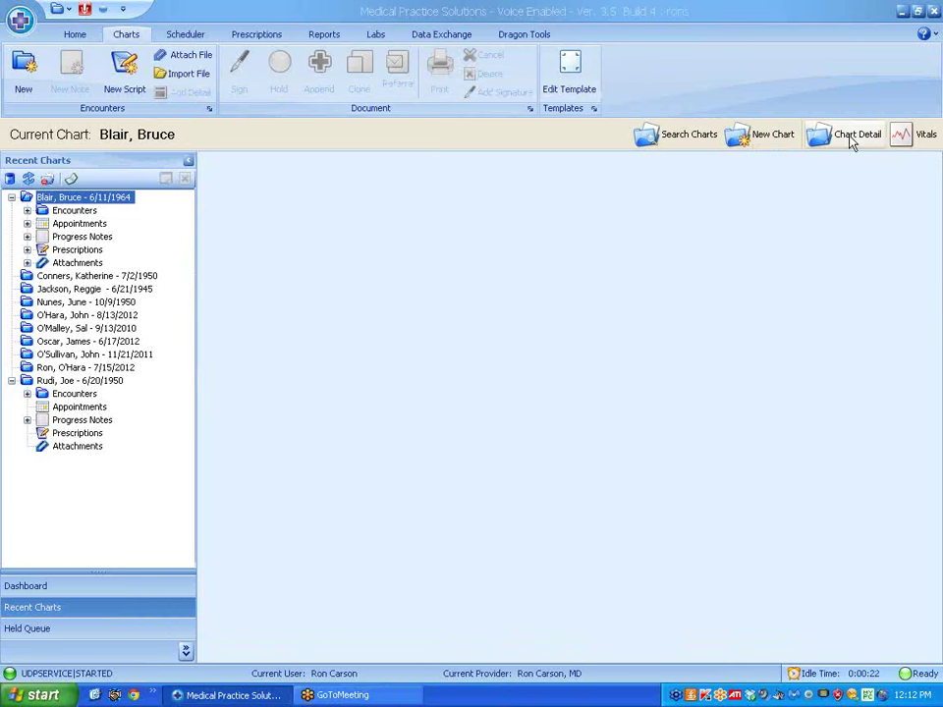
# Create a new visit encounter for the current patient and set its encounter status to Arrived.
pyautogui.click(22, 86)
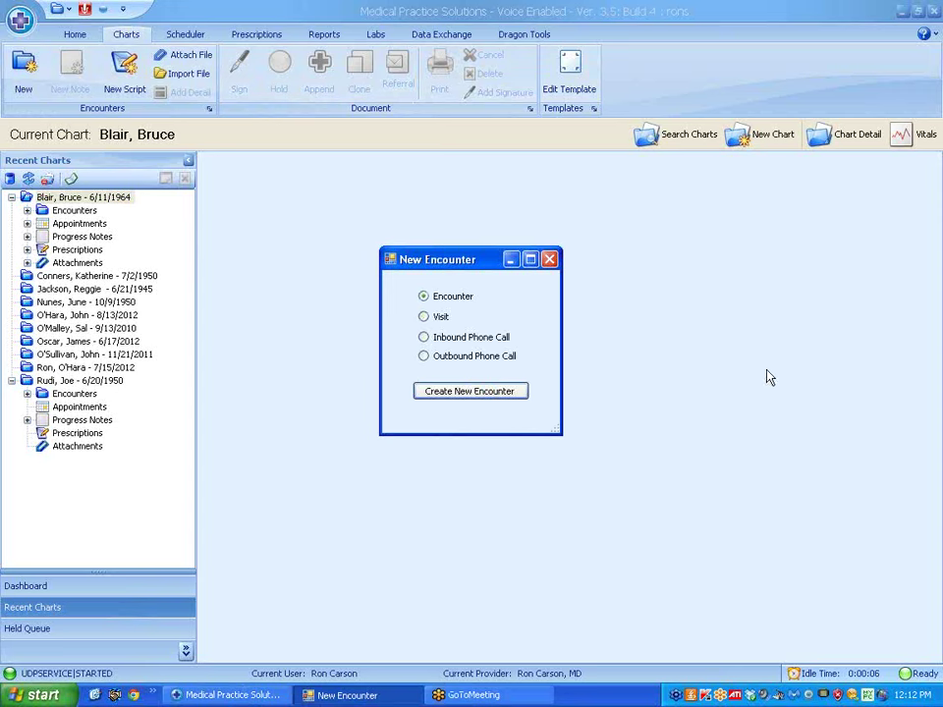
pyautogui.click(478, 392)
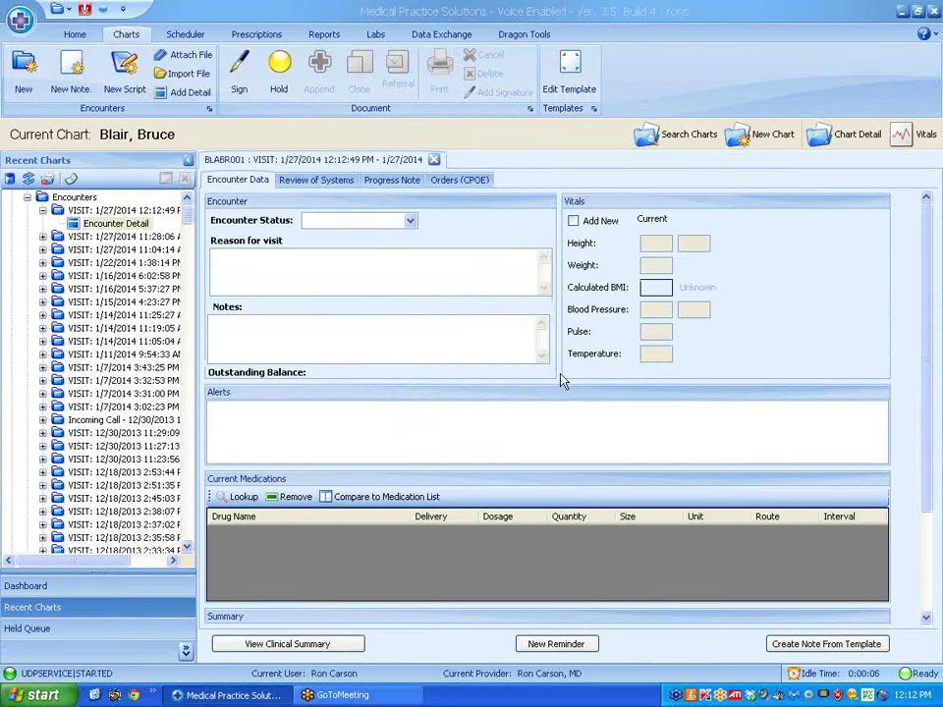
pyautogui.click(411, 220)
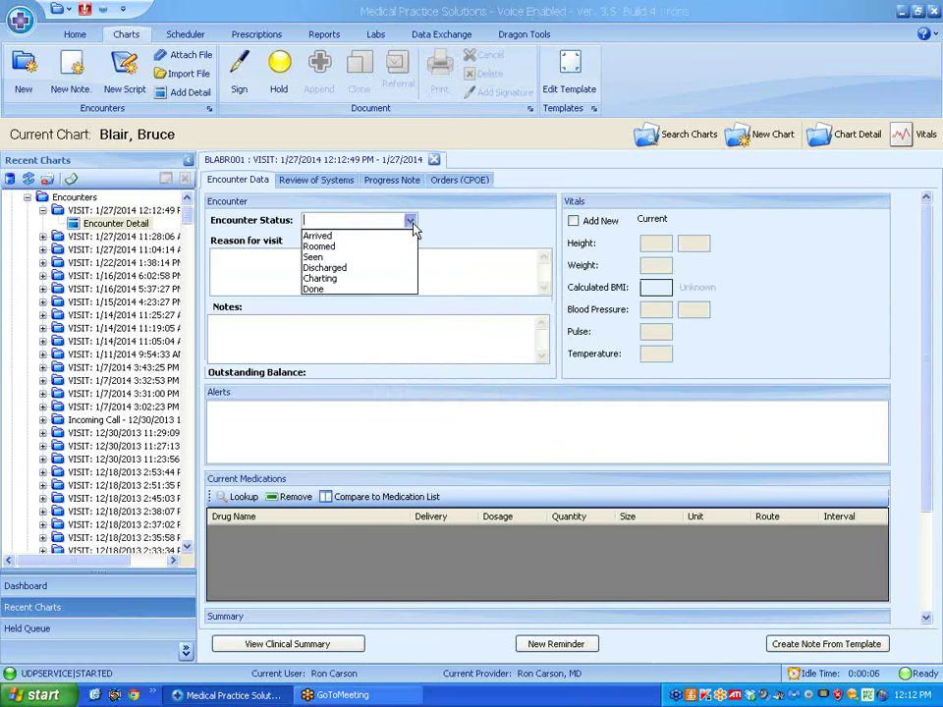
pyautogui.click(316, 234)
# Enter "sore right arm" as the reason for visit.
pyautogui.click(258, 277)
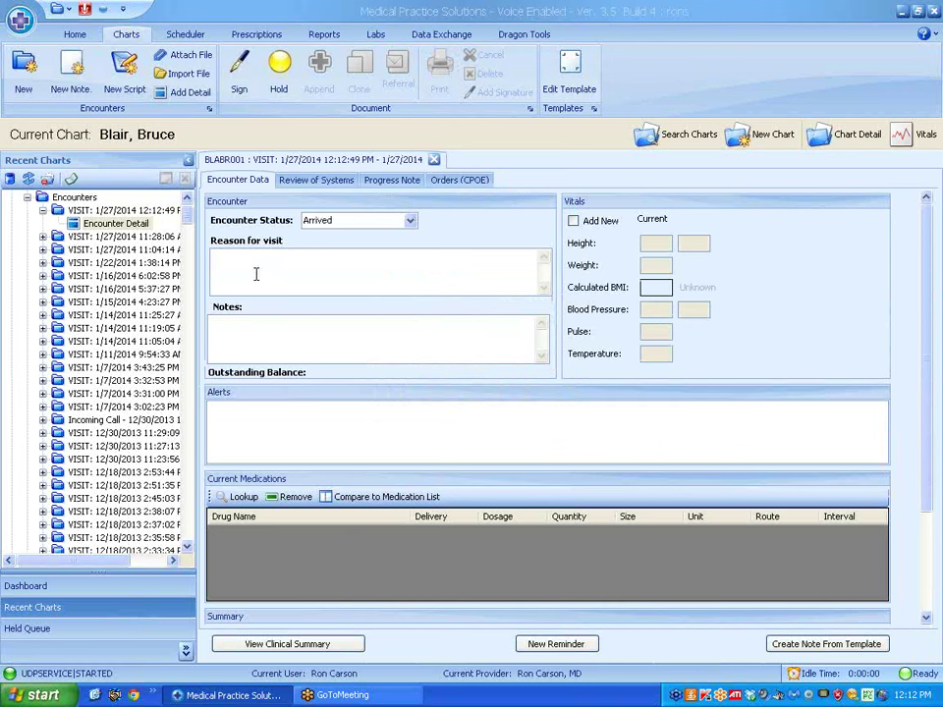
pyautogui.write('sore ri')
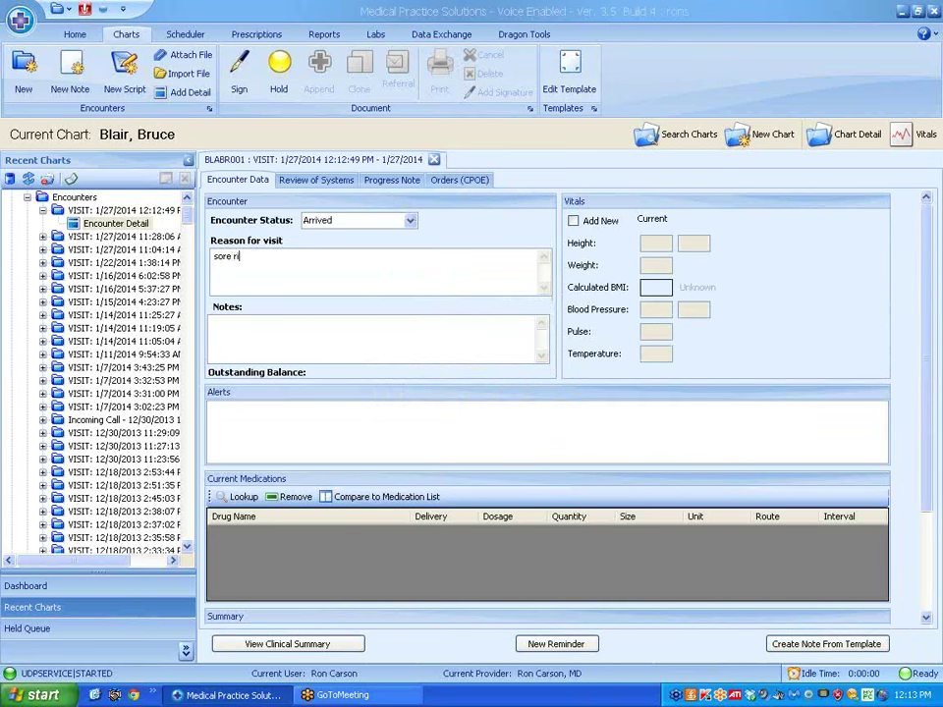
pyautogui.write('ght arm')
# View the comparison of the patient's medication history with the encounter's current medication list, copying nothing.
pyautogui.click(926, 618)
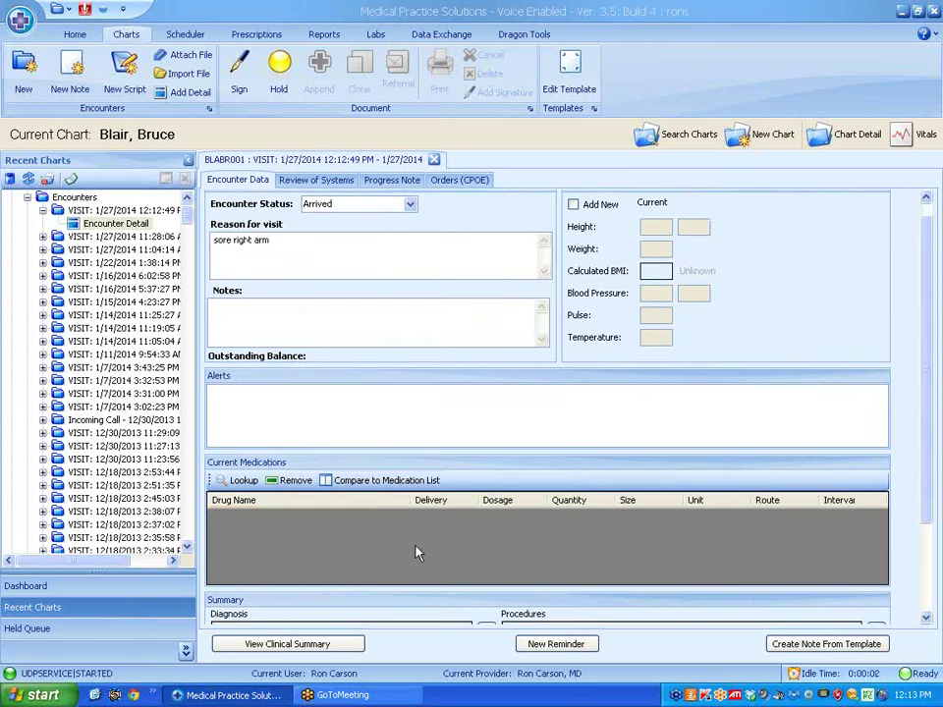
pyautogui.click(375, 483)
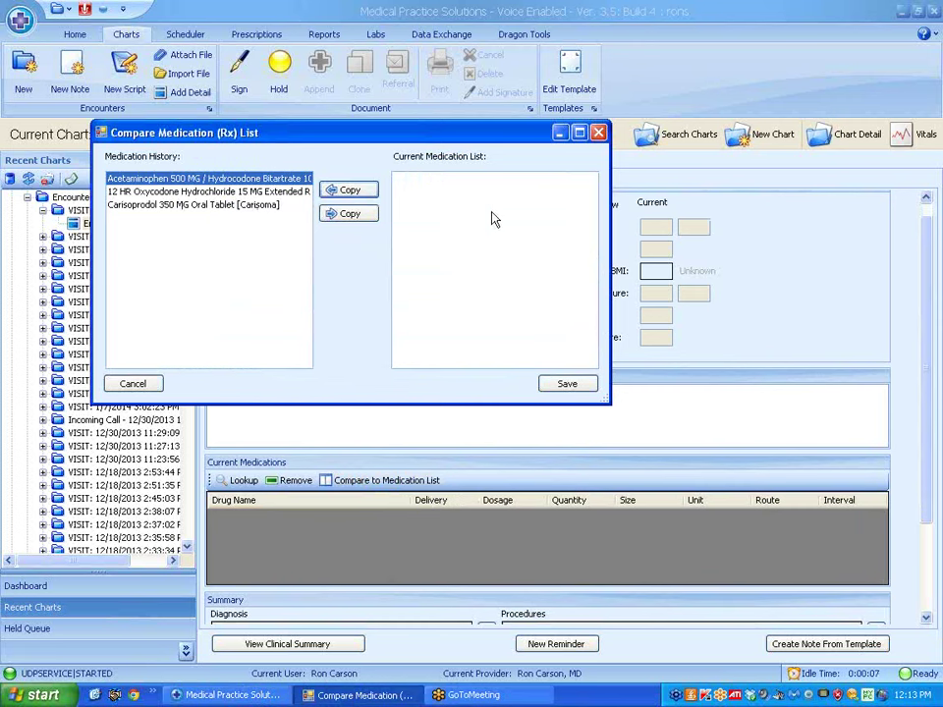
pyautogui.click(598, 132)
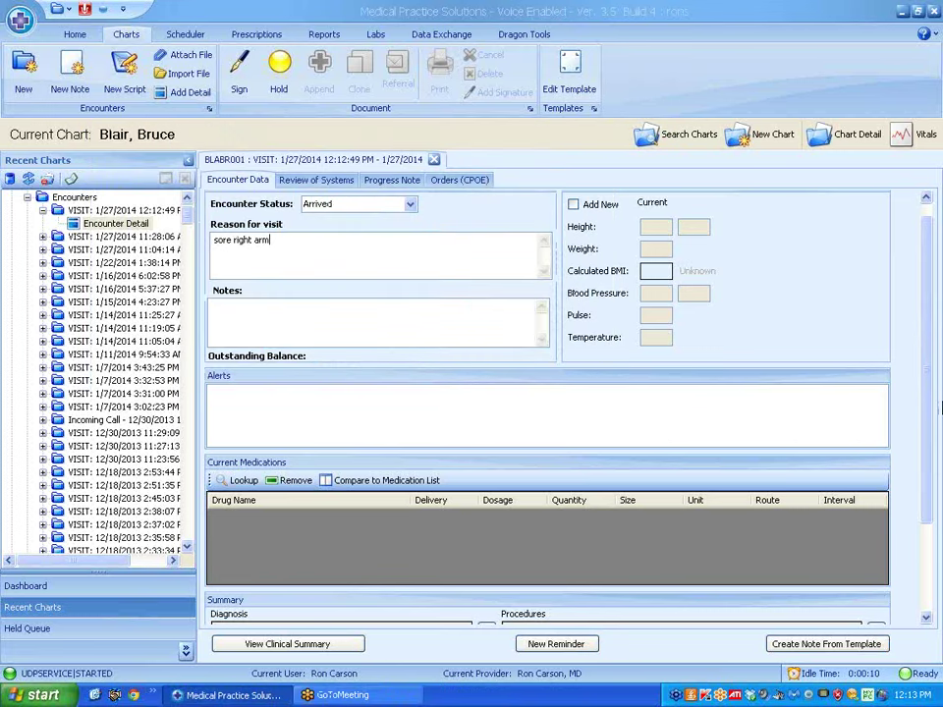
# Review the diagnoses in the encounter summary alongside the issues listed in the patient's chart detail.
pyautogui.click(926, 527)
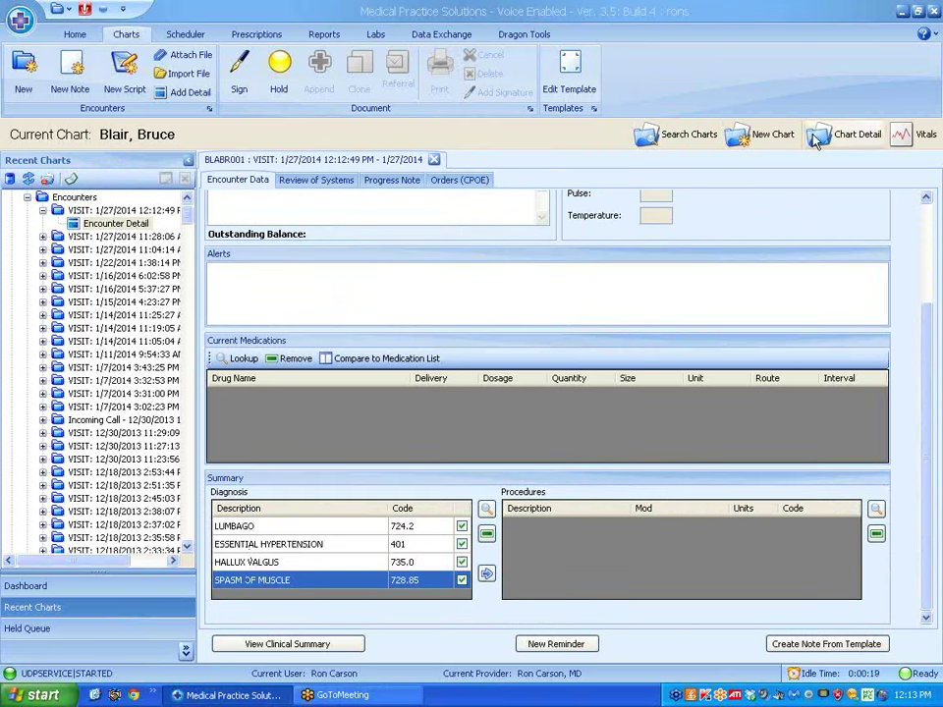
pyautogui.click(845, 145)
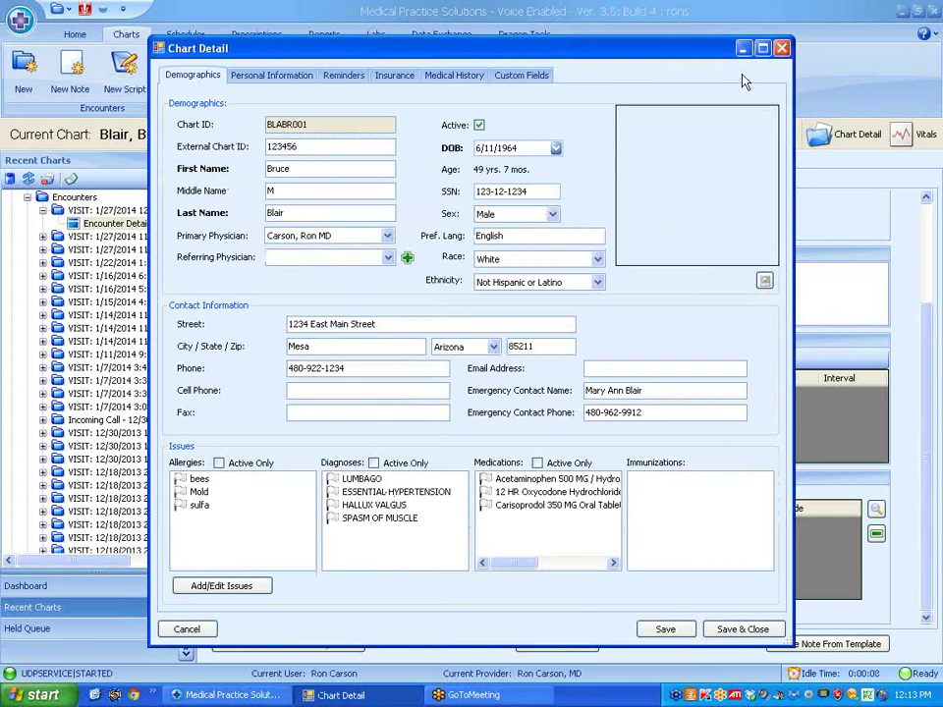
pyautogui.click(781, 49)
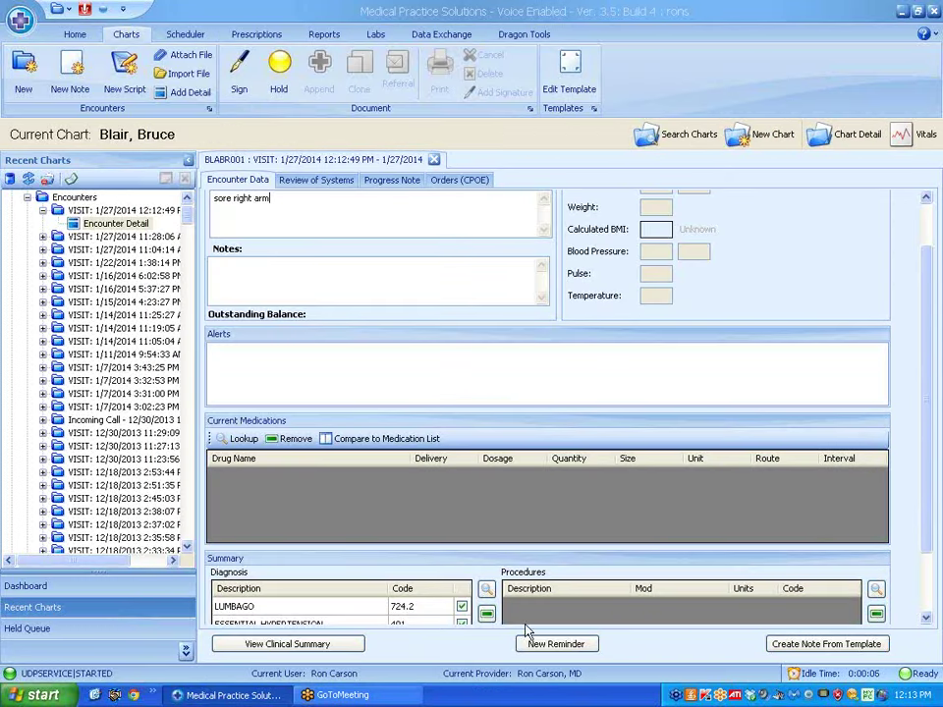
pyautogui.moveTo(923, 529); pyautogui.dragTo(931, 595)
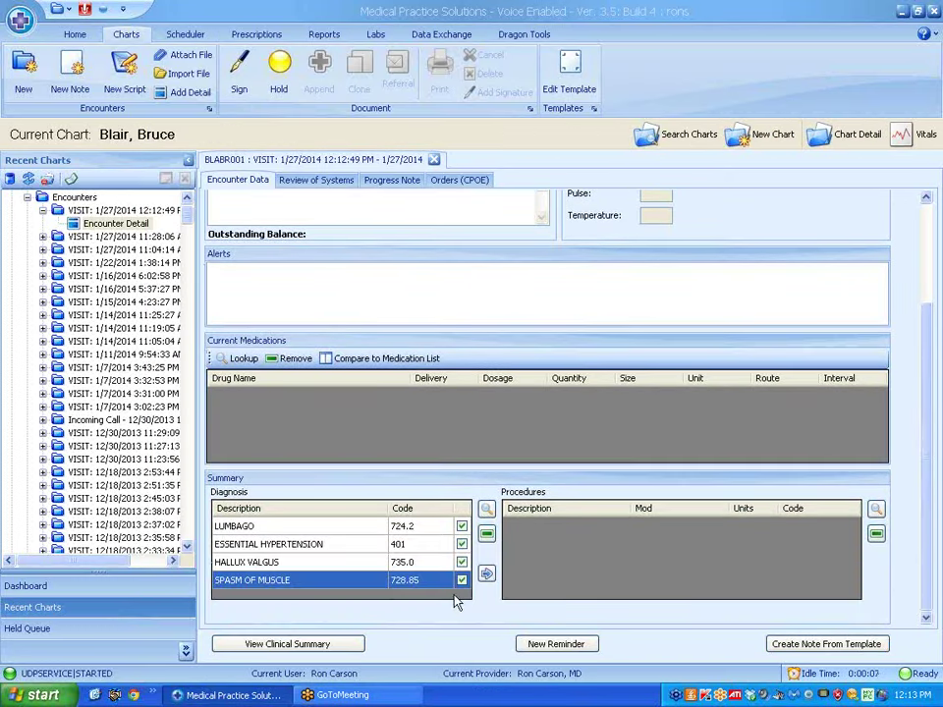
# View the ICD code search for adding a diagnosis, and check the diagnoses listed in the patient's chart detail.
pyautogui.click(487, 512)
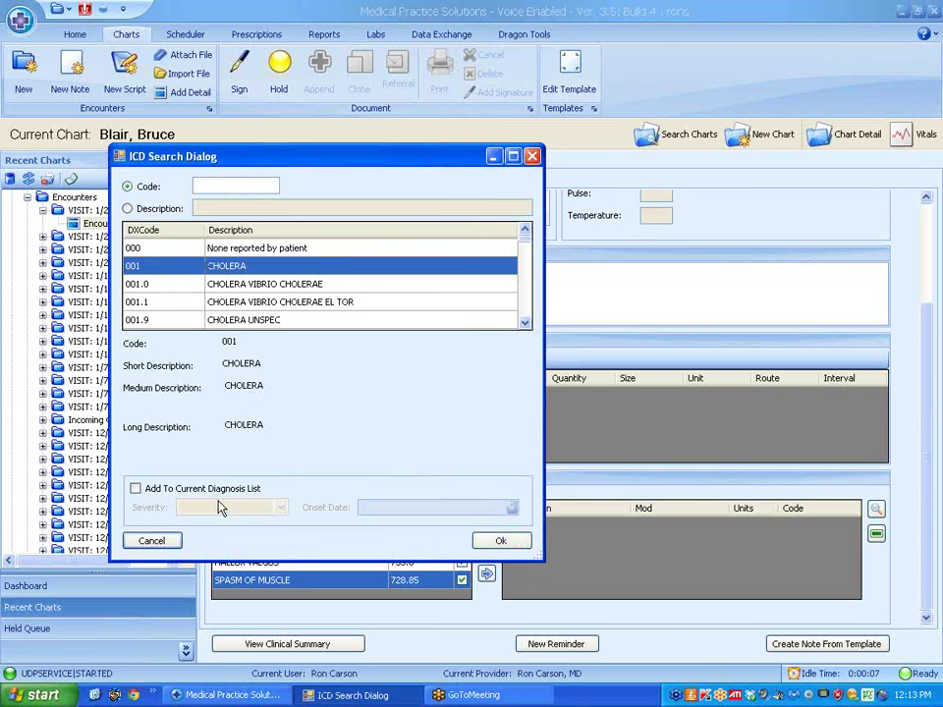
pyautogui.click(534, 157)
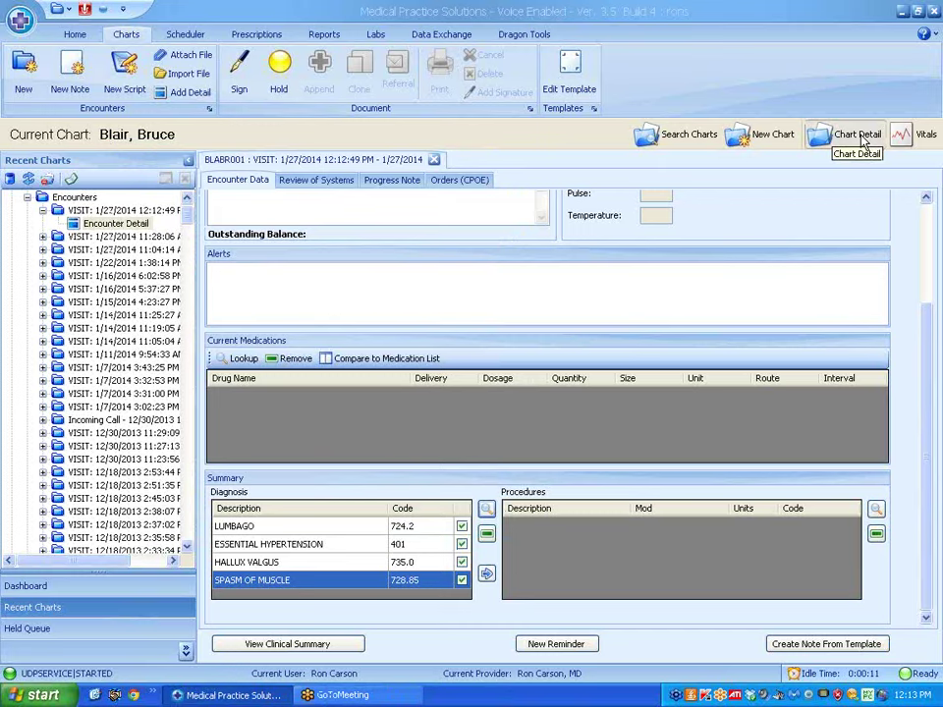
pyautogui.click(844, 135)
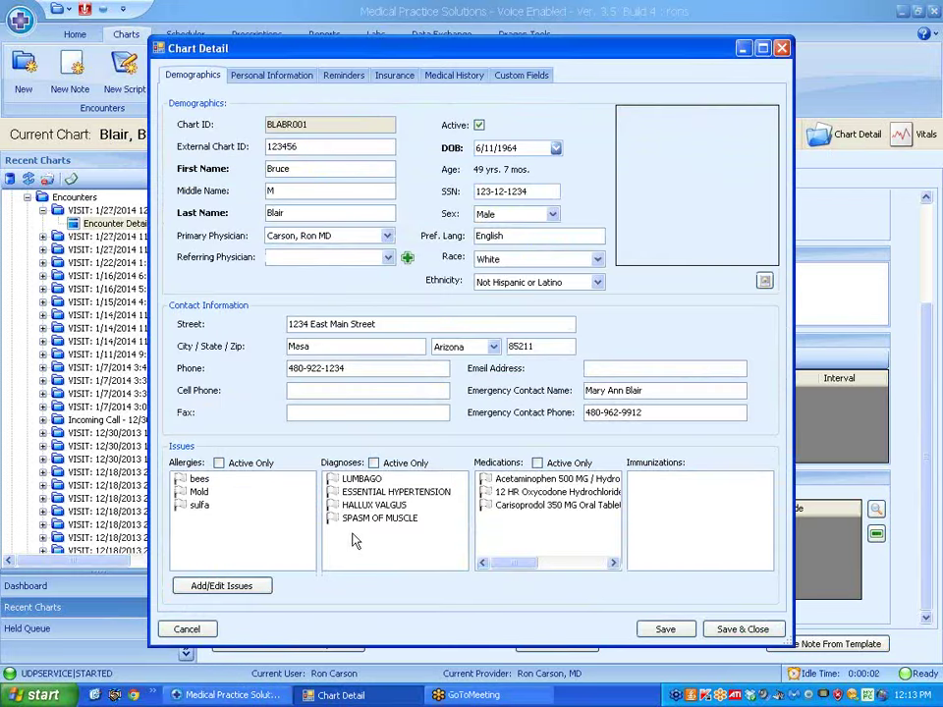
pyautogui.click(783, 49)
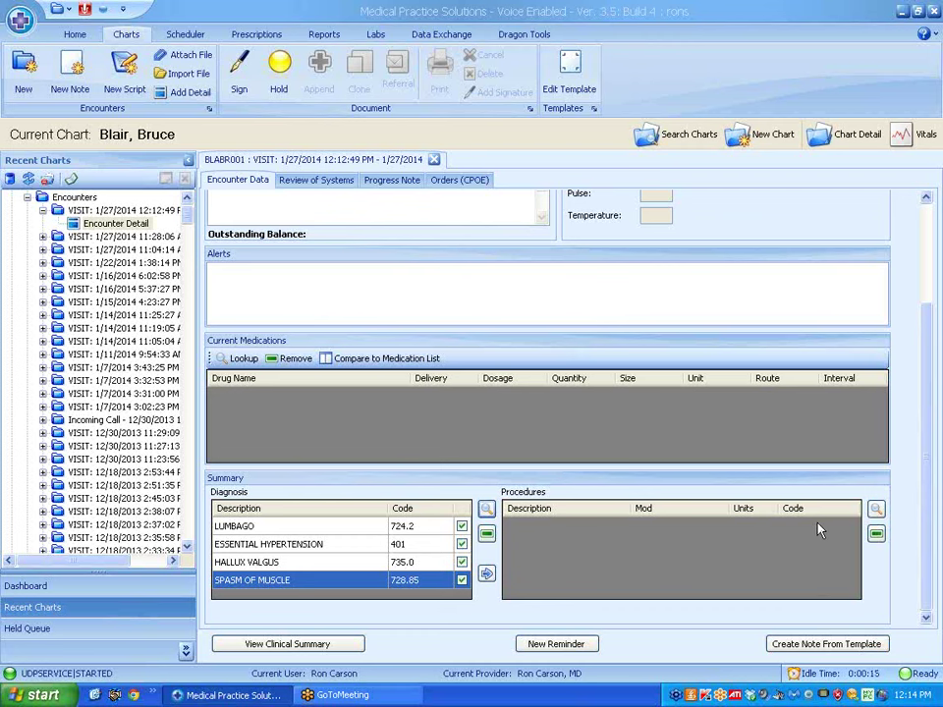
# View the encounter's orders and the form for a new lab order, and dismiss the form without adding an order.
pyautogui.click(463, 183)
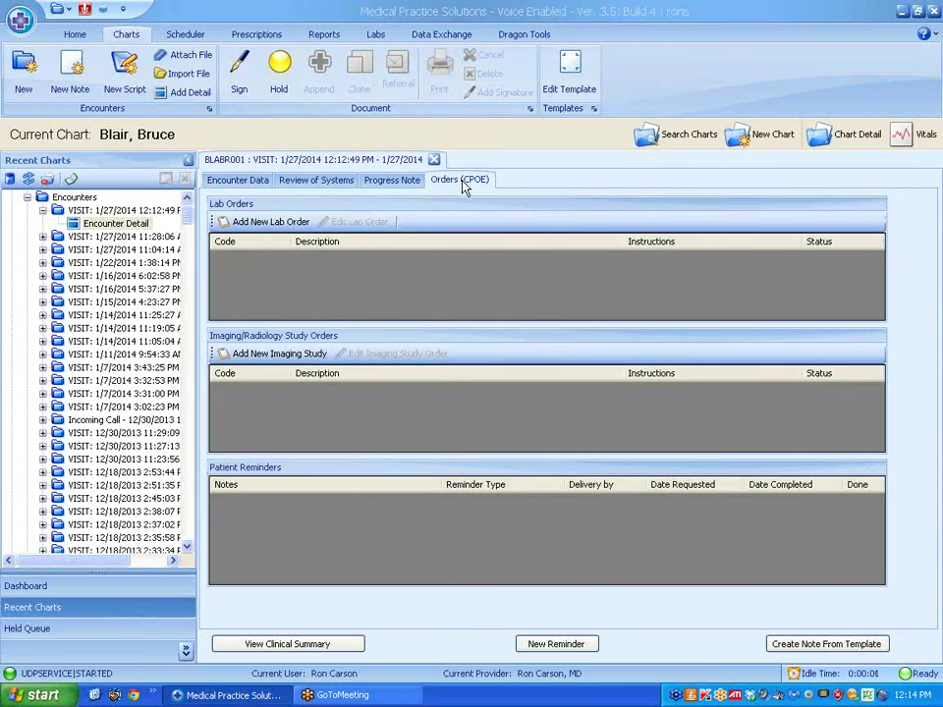
pyautogui.click(274, 225)
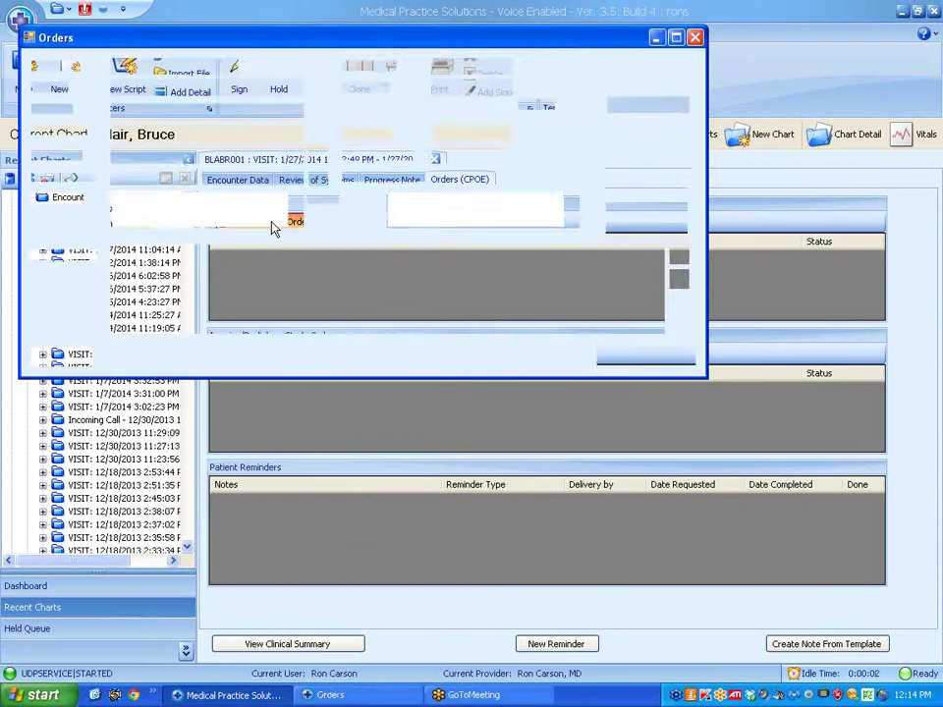
pyautogui.click(694, 39)
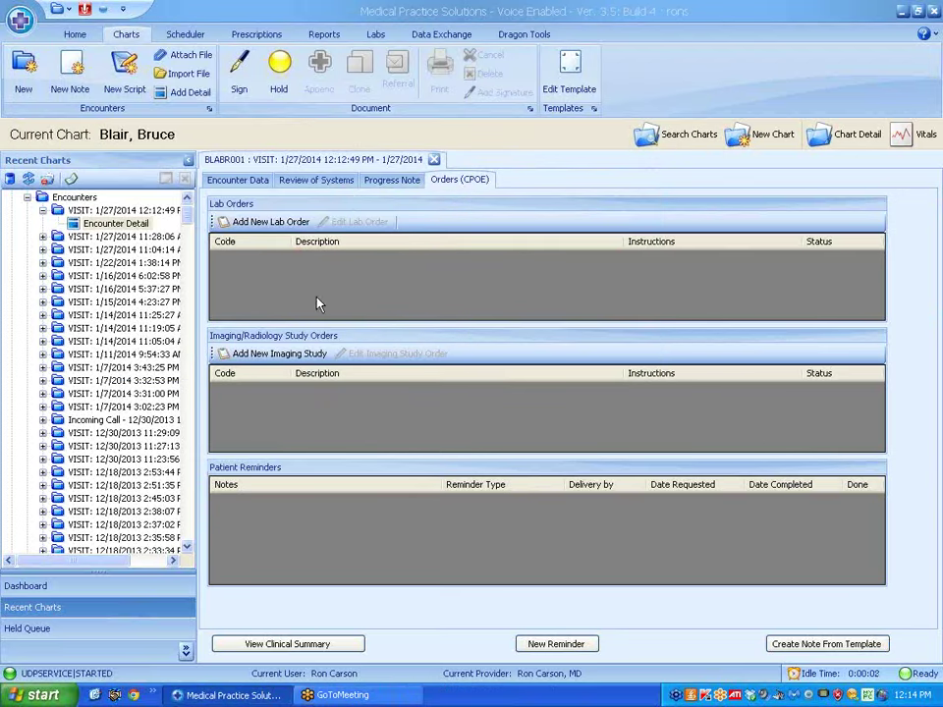
# View the form for a new imaging study order and dismiss it without adding an order.
pyautogui.click(293, 362)
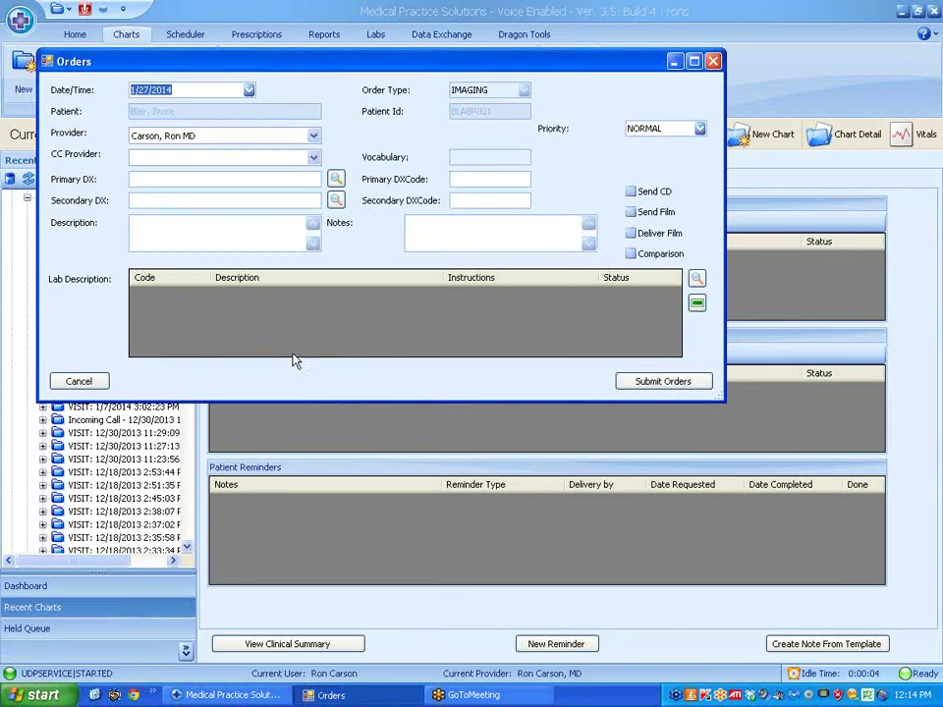
pyautogui.click(714, 63)
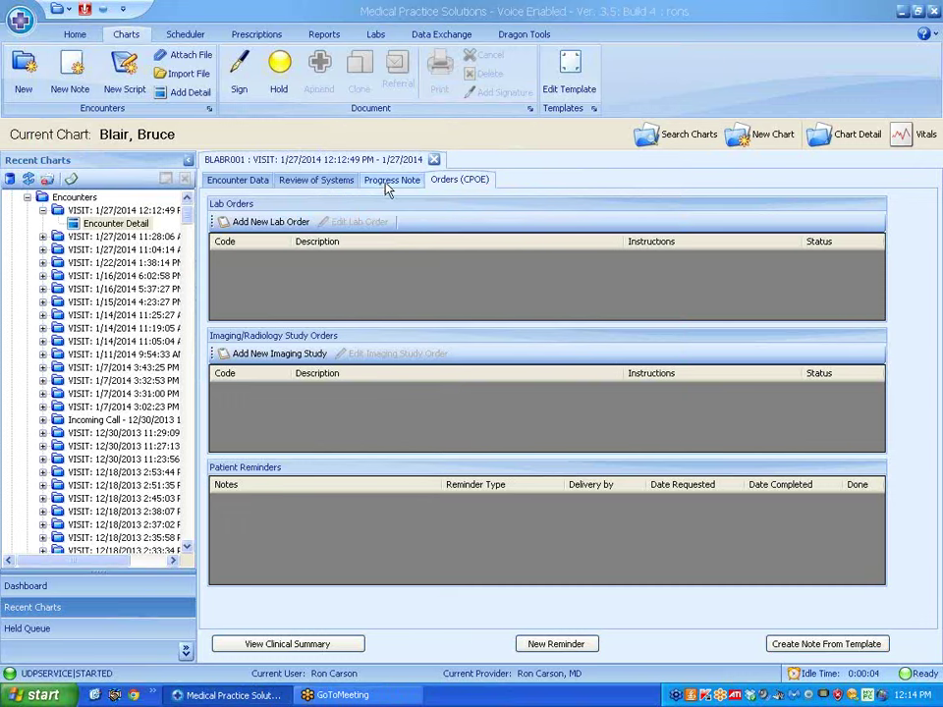
# Dictate the Subjective history of right arm pain and the Objective findings with temperature 97.5, heart rate 76, respiratory rate 20, blood pressure 98/60, plus ROS.
pyautogui.click(387, 183)
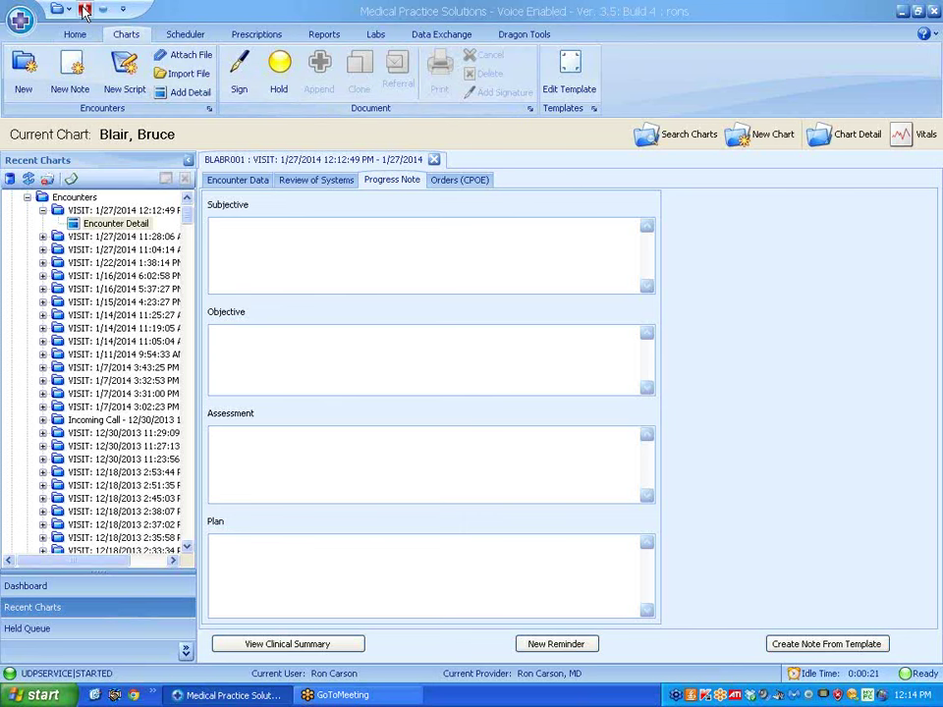
pyautogui.click(269, 262)
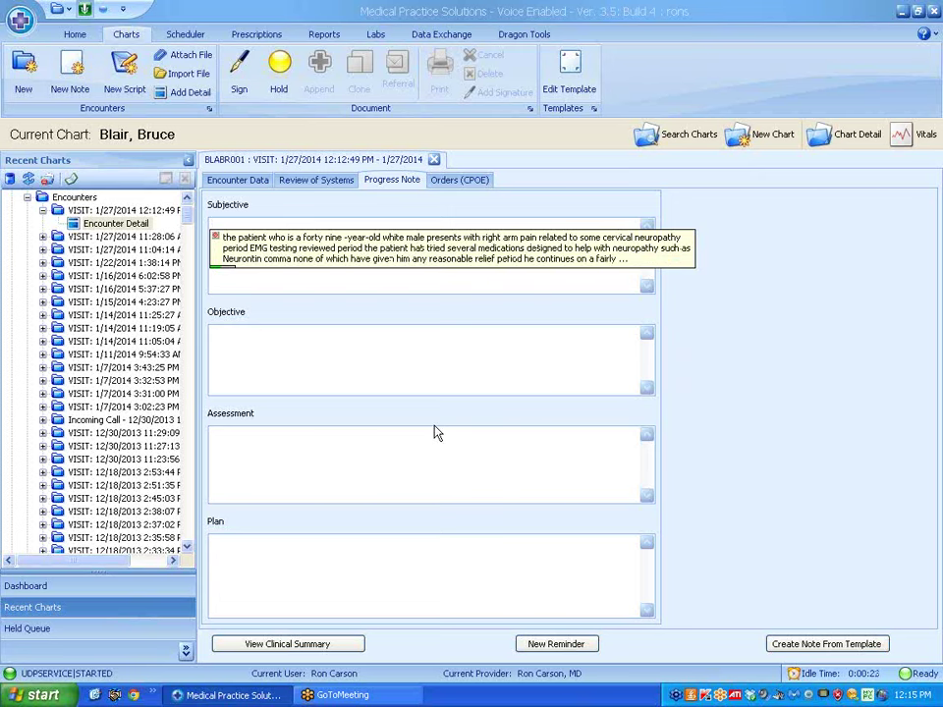
pyautogui.click(265, 372)
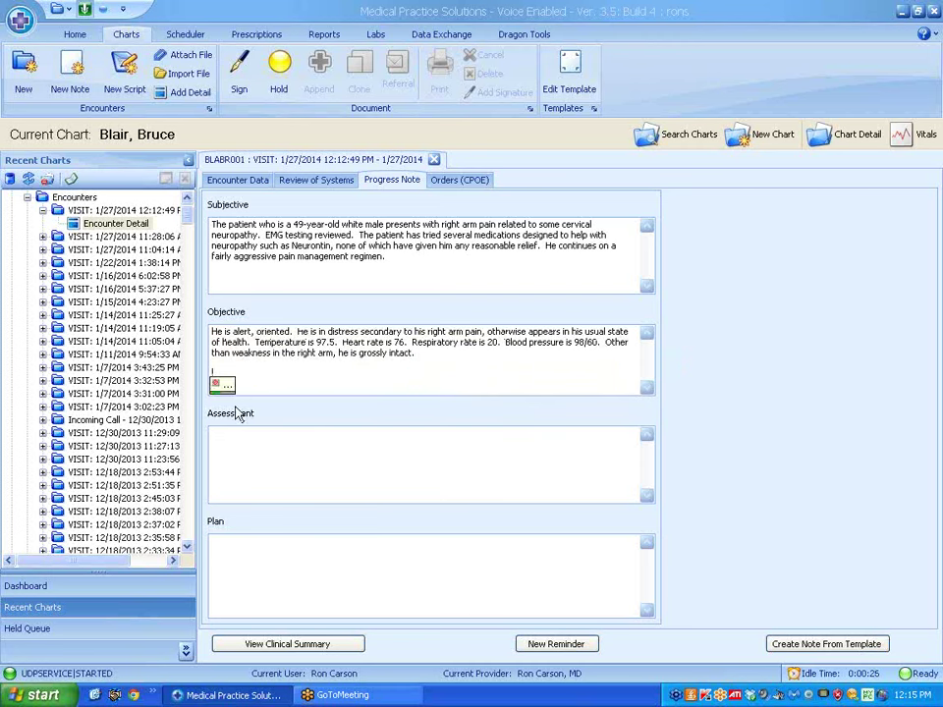
# Dictate chronic right arm pain and radiculopathy, and brachial neuritis as the Assessment, and starting Lyrica with follow-up in approximately 2 weeks as the Plan.
pyautogui.click(229, 457)
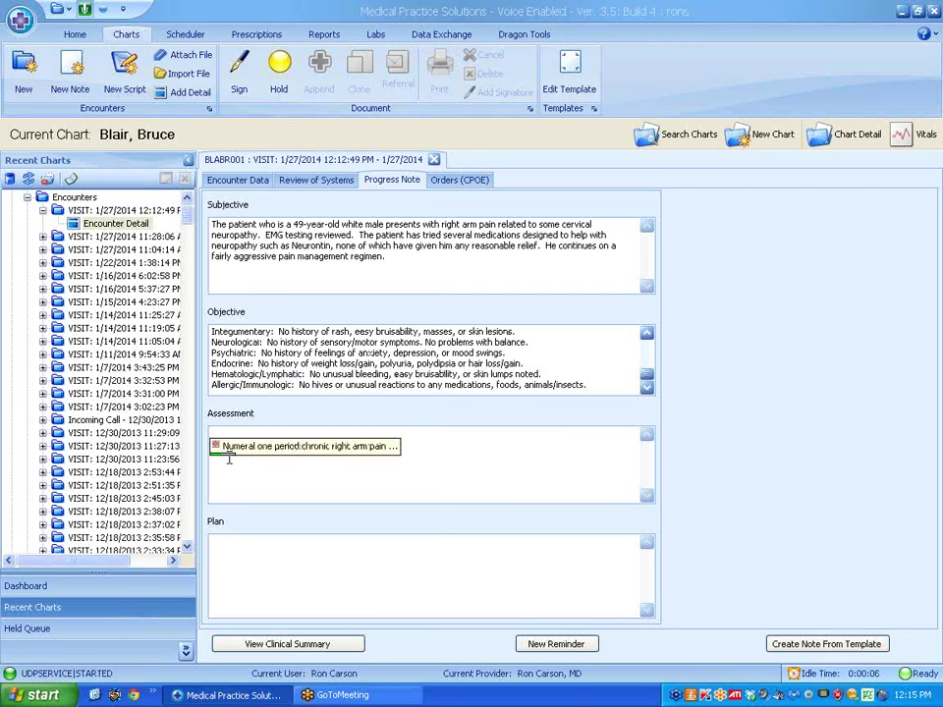
pyautogui.click(227, 561)
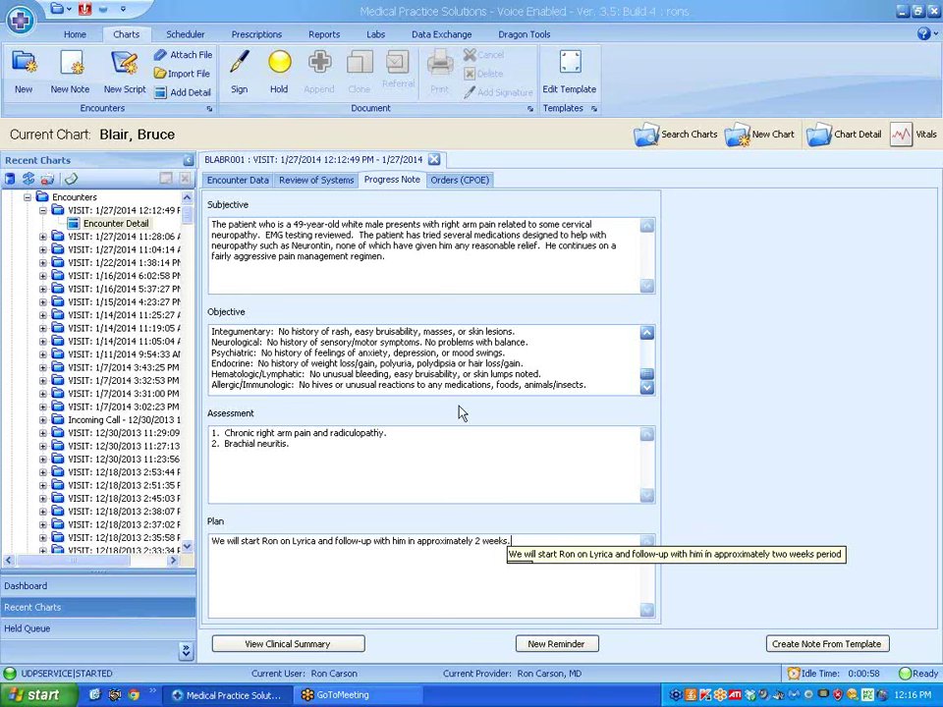
# Create a note for the encounter from the Encounter SOAP template and review its filled-in sections.
pyautogui.click(828, 646)
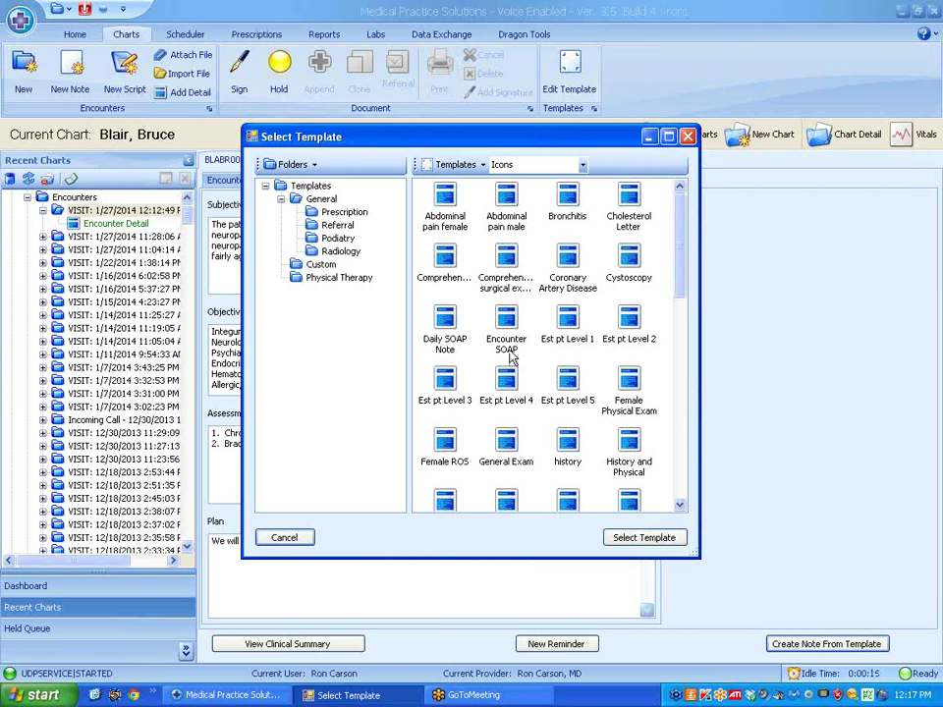
pyautogui.click(506, 319)
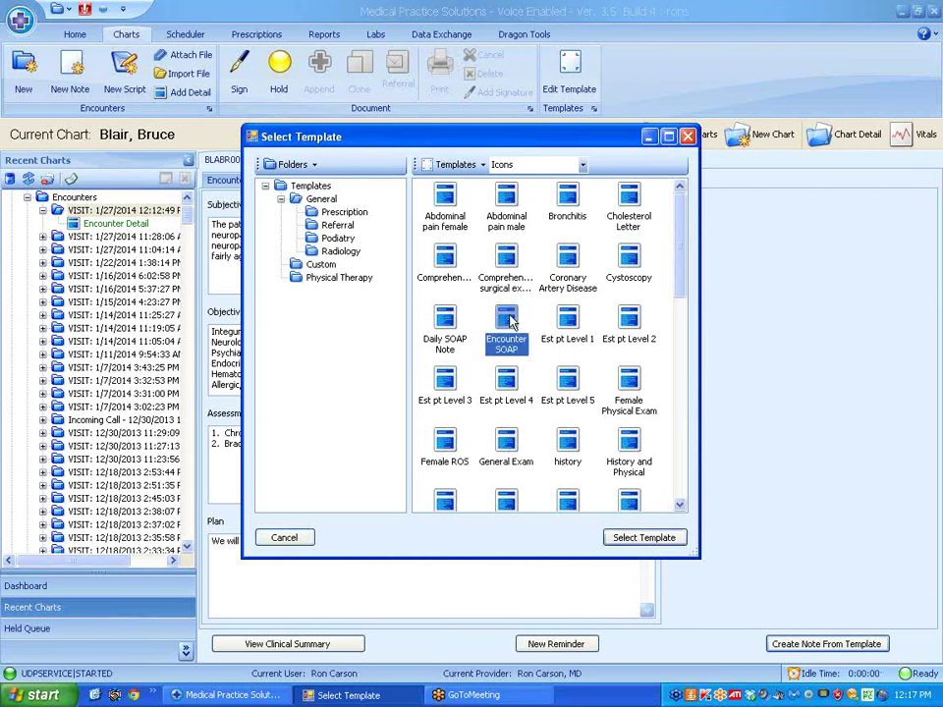
pyautogui.click(643, 538)
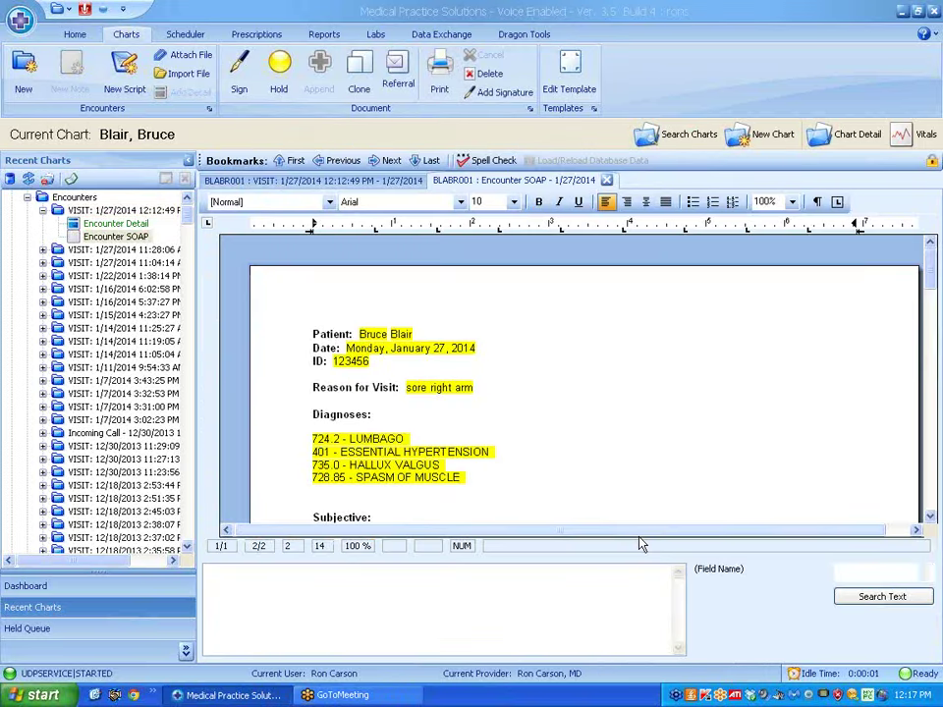
pyautogui.click(930, 517)
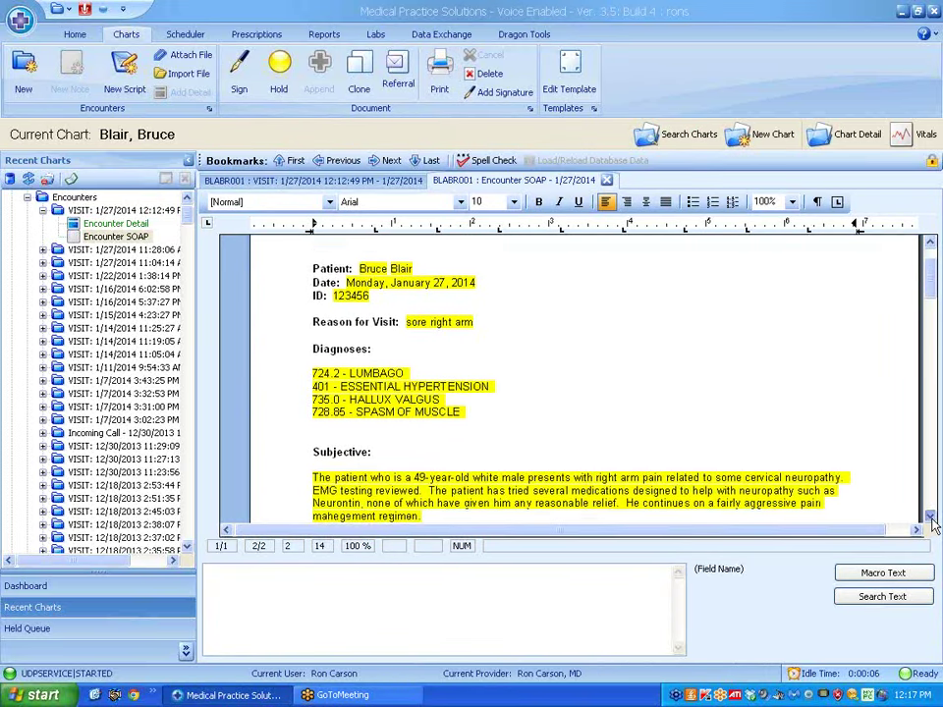
pyautogui.moveTo(930, 517); pyautogui.dragTo(930, 517)
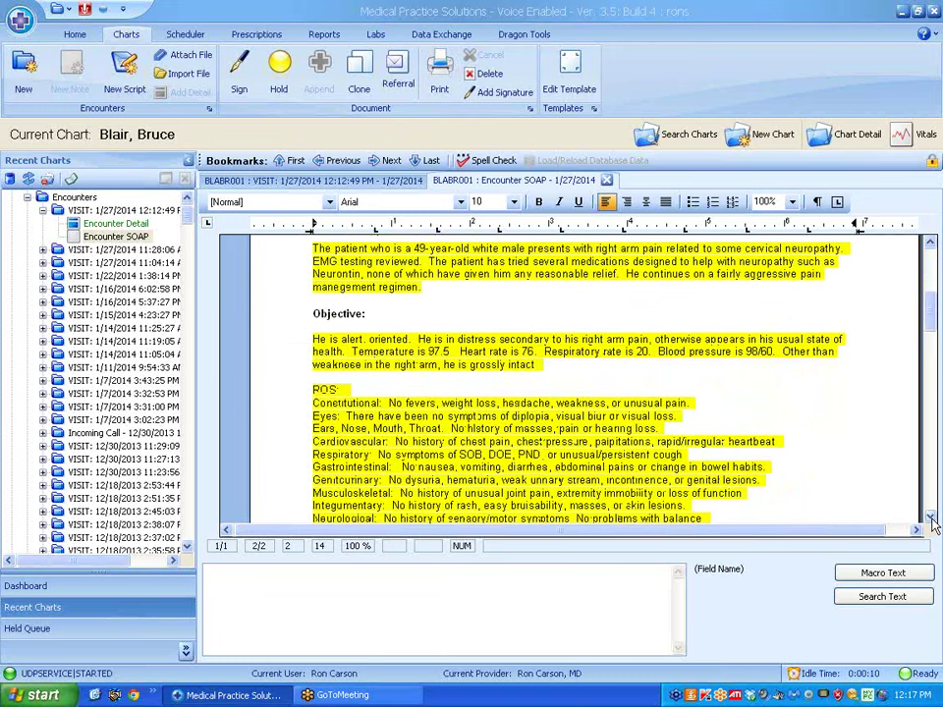
# Sign and close both the Encounter SOAP note and the encounter detail with the provider's signature password.
pyautogui.click(239, 77)
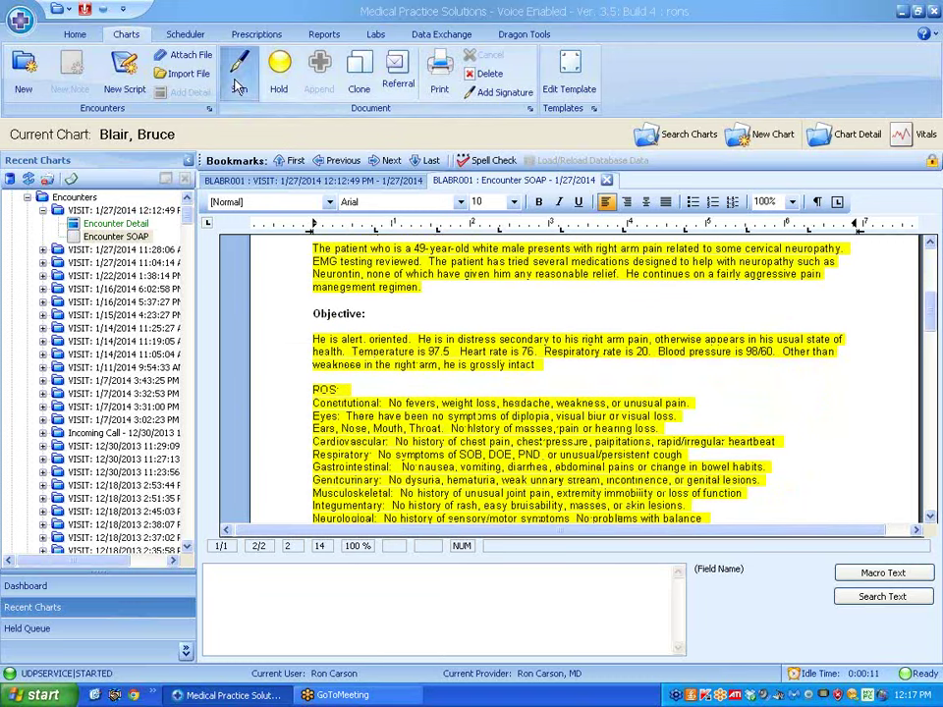
pyautogui.write('••')
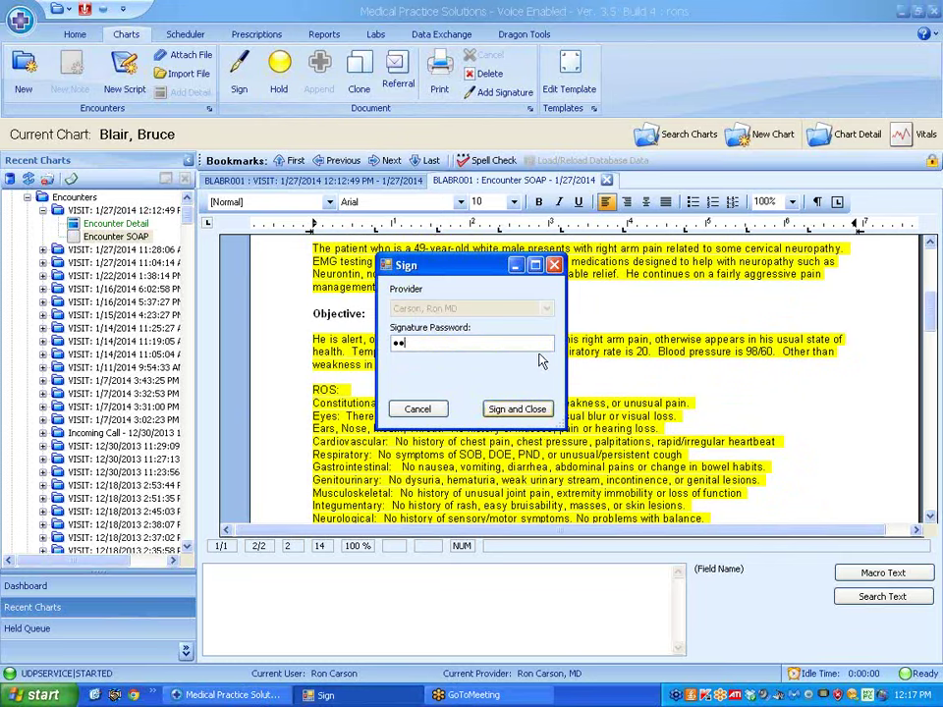
pyautogui.click(530, 410)
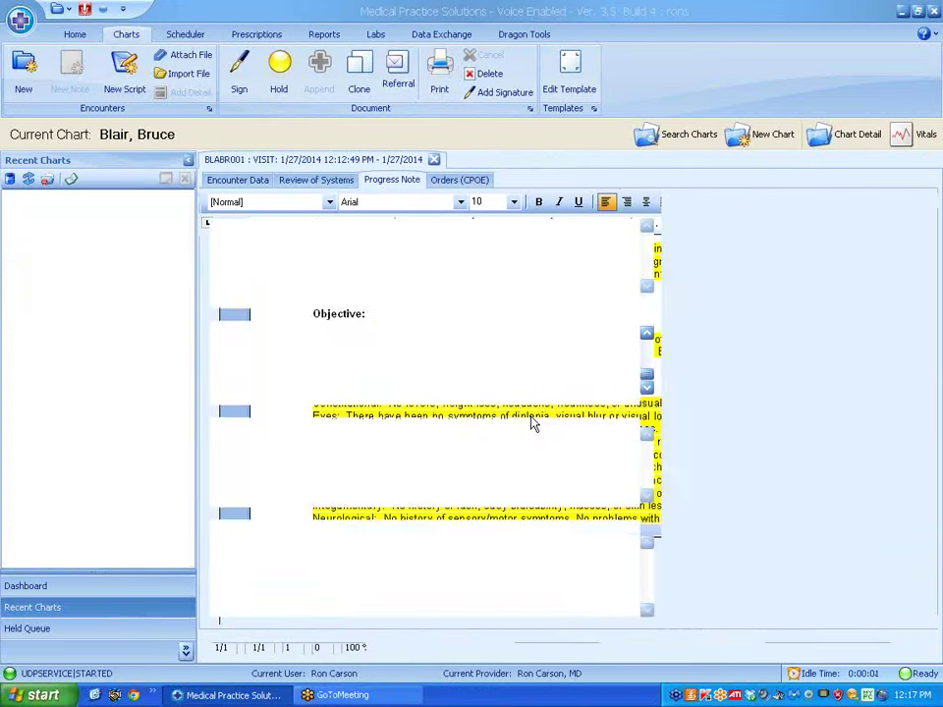
pyautogui.click(238, 84)
pyautogui.write('••')
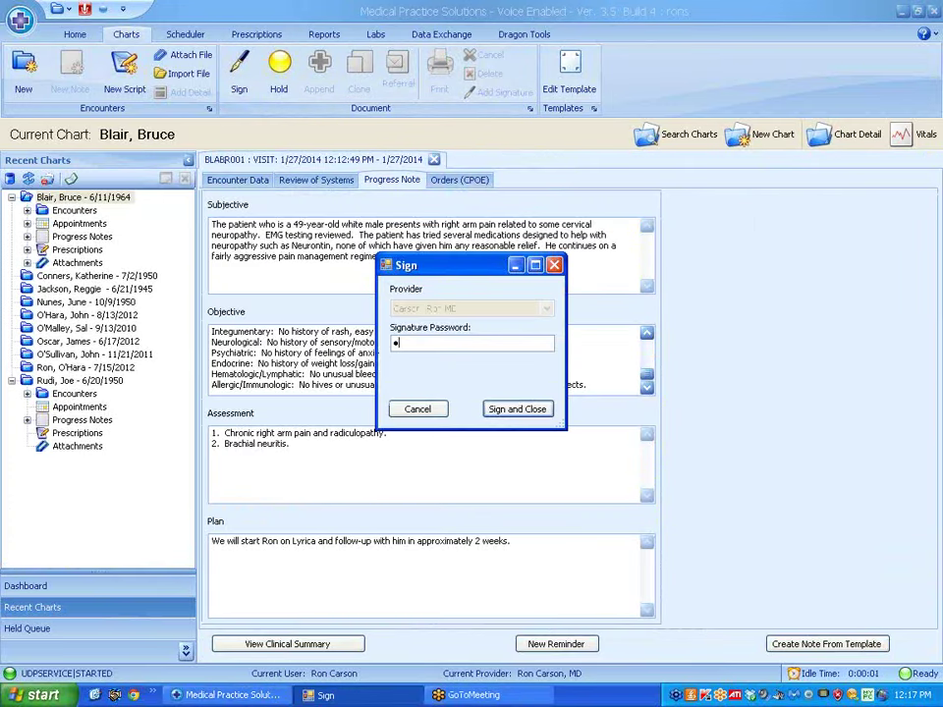
pyautogui.click(513, 410)
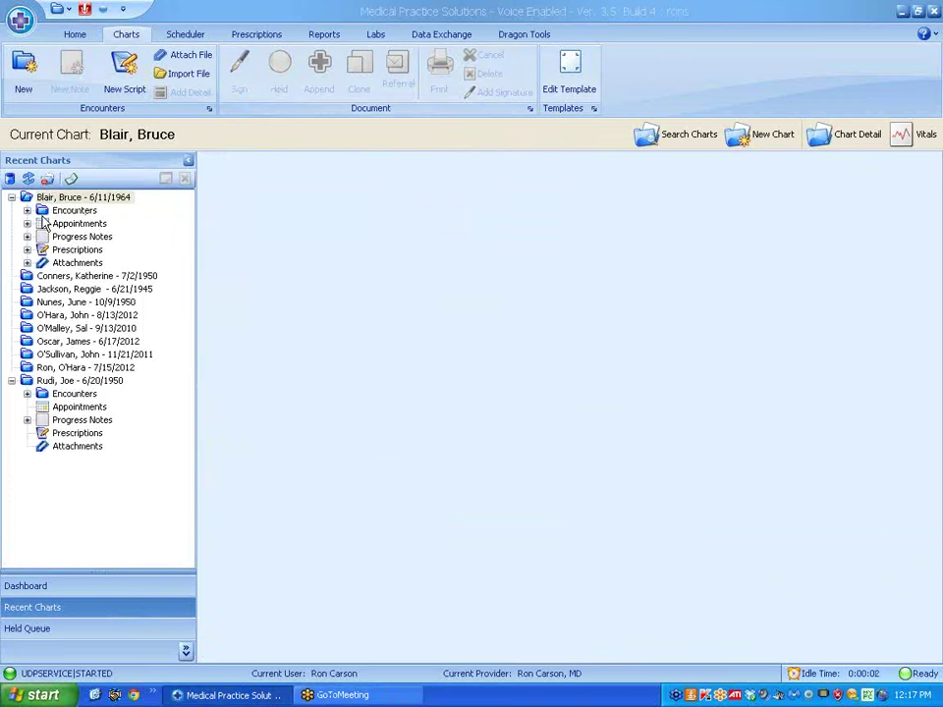
# Reopen the signed 1/27/2014 12:12:49 PM visit and review its encounter detail and Encounter SOAP note.
pyautogui.click(27, 211)
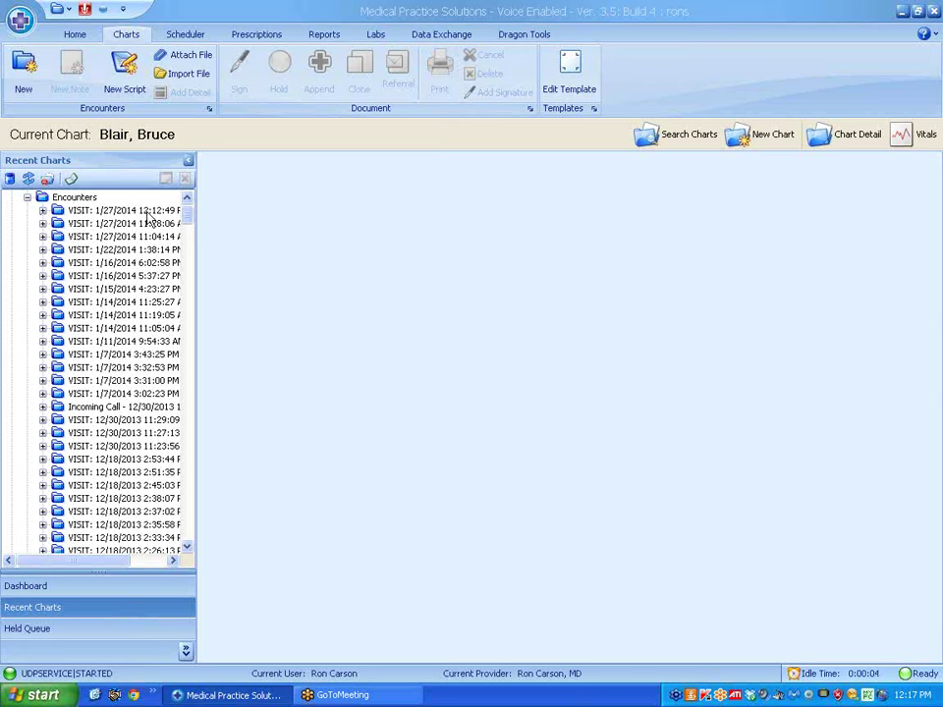
pyautogui.click(42, 211)
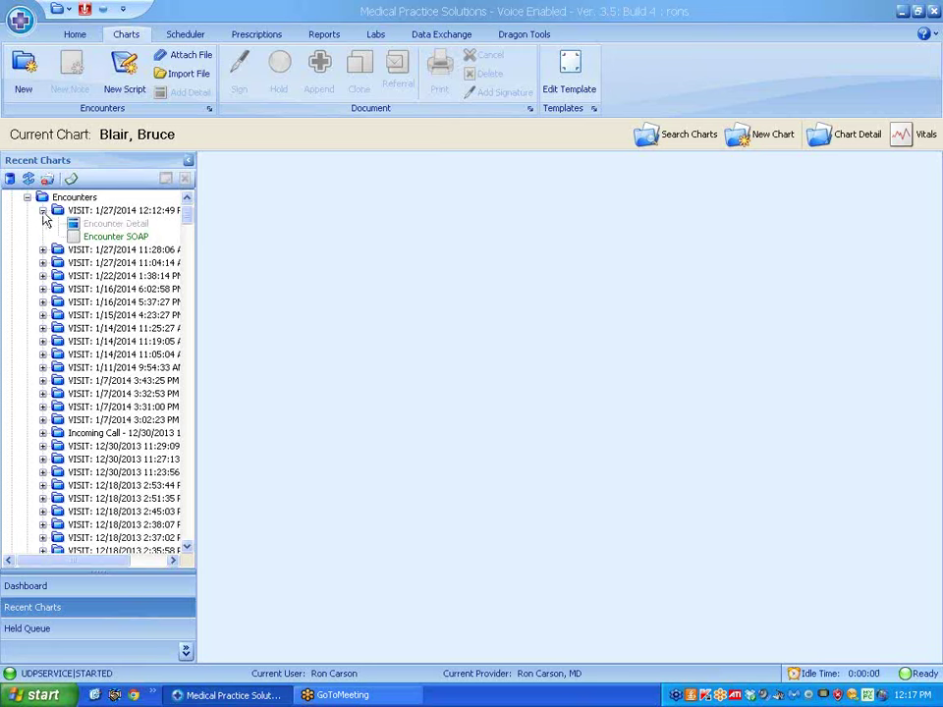
pyautogui.click(115, 225)
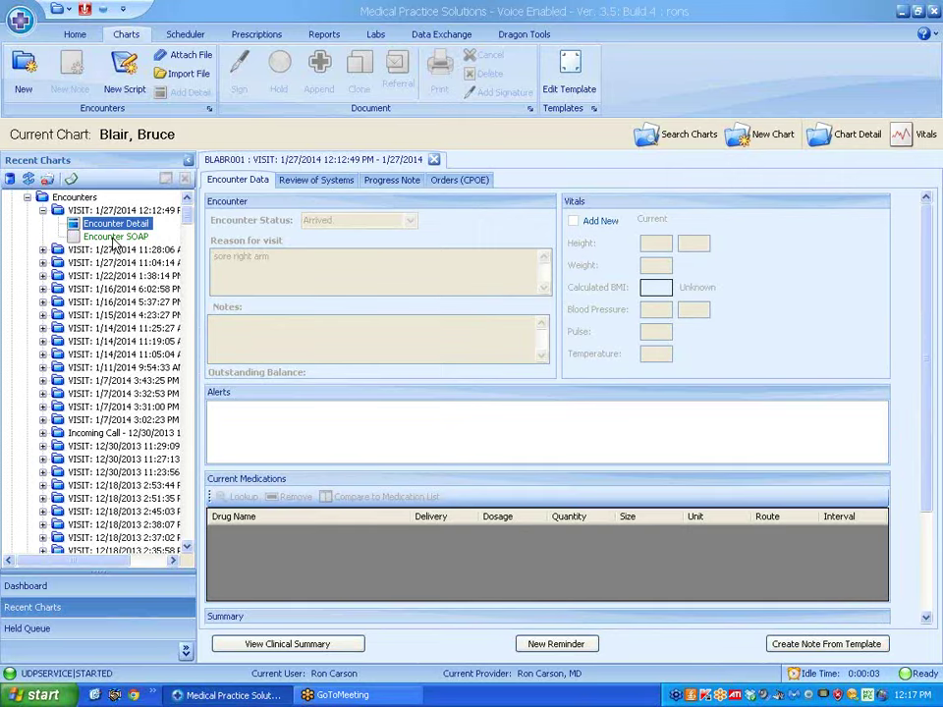
pyautogui.click(114, 237)
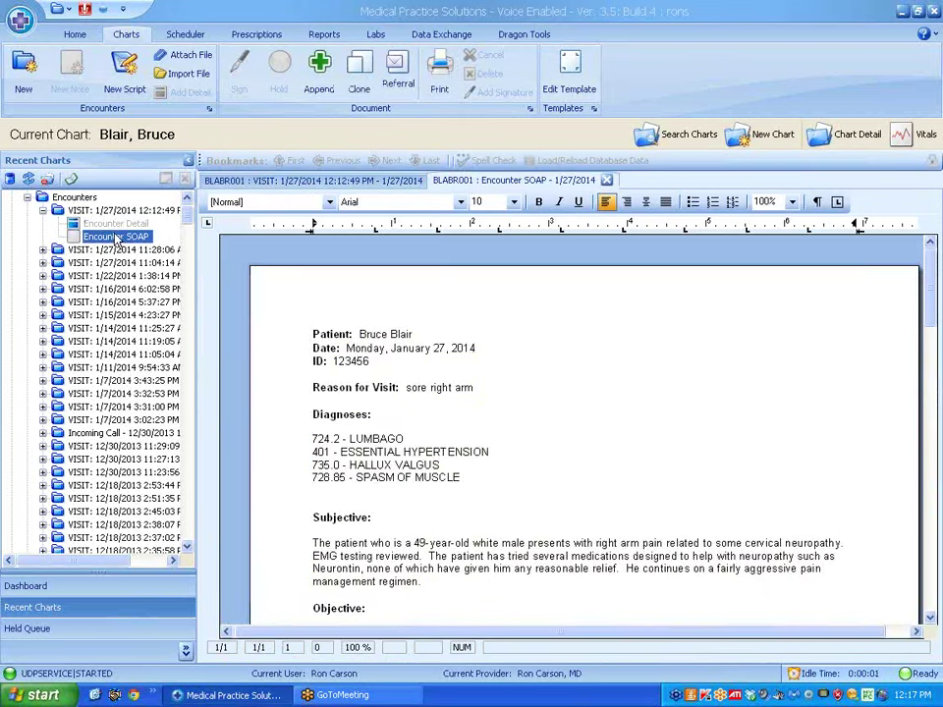
pyautogui.scroll(-3, 931, 625)
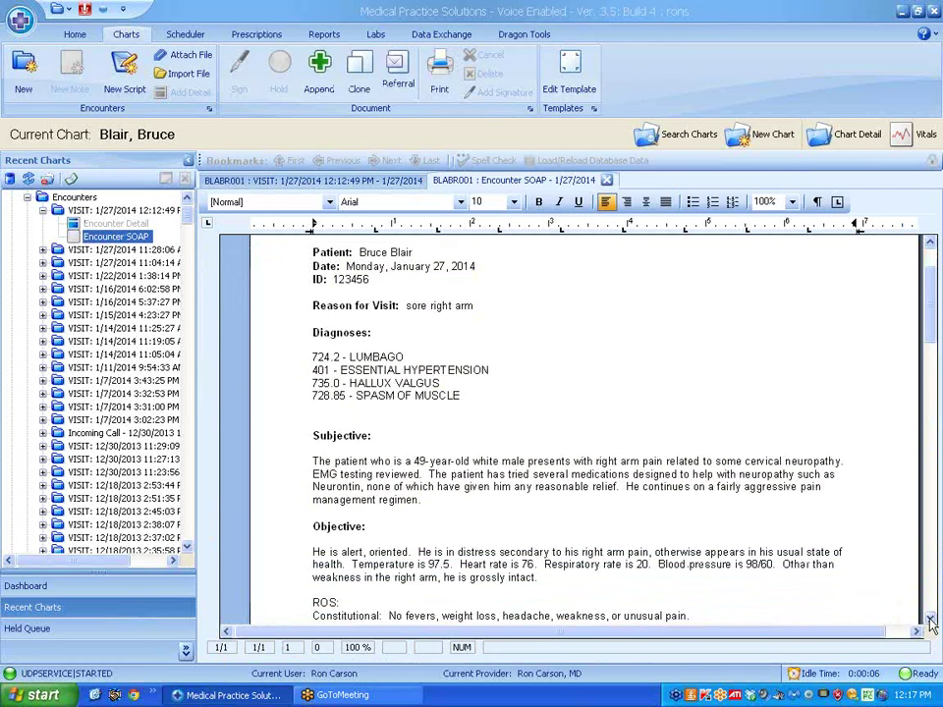
pyautogui.moveTo(341, 474); pyautogui.dragTo(316, 509)
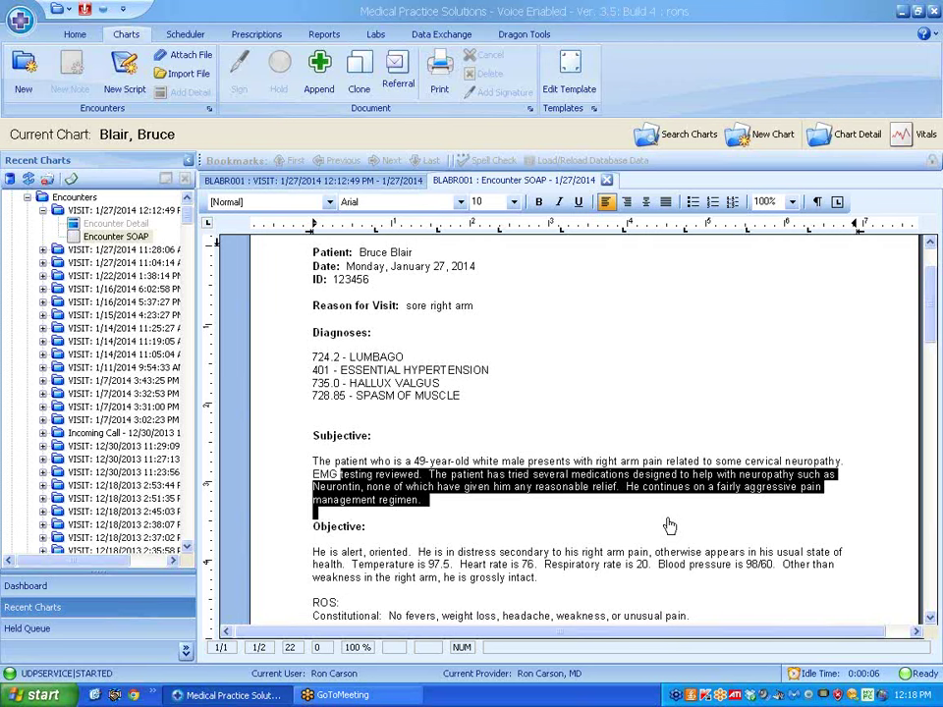
pyautogui.click(582, 432)
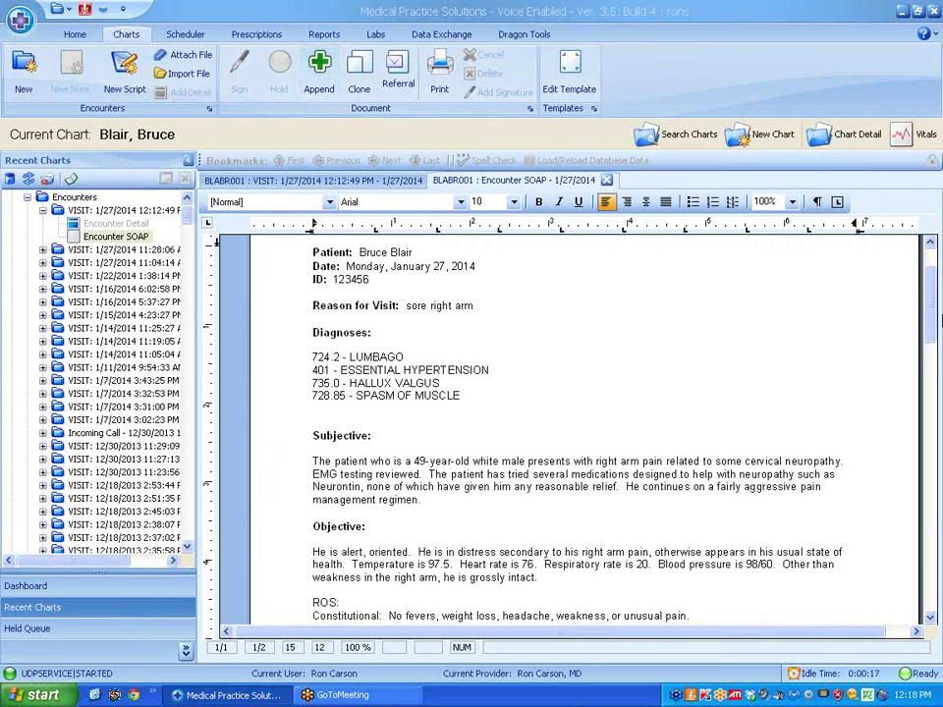
# Create a referral letter to another physician from the SOAP note's Assessment and Plan sections, using the IVReferral template.
pyautogui.scroll(-5, 936, 368)
pyautogui.scroll(-2, 936, 368)
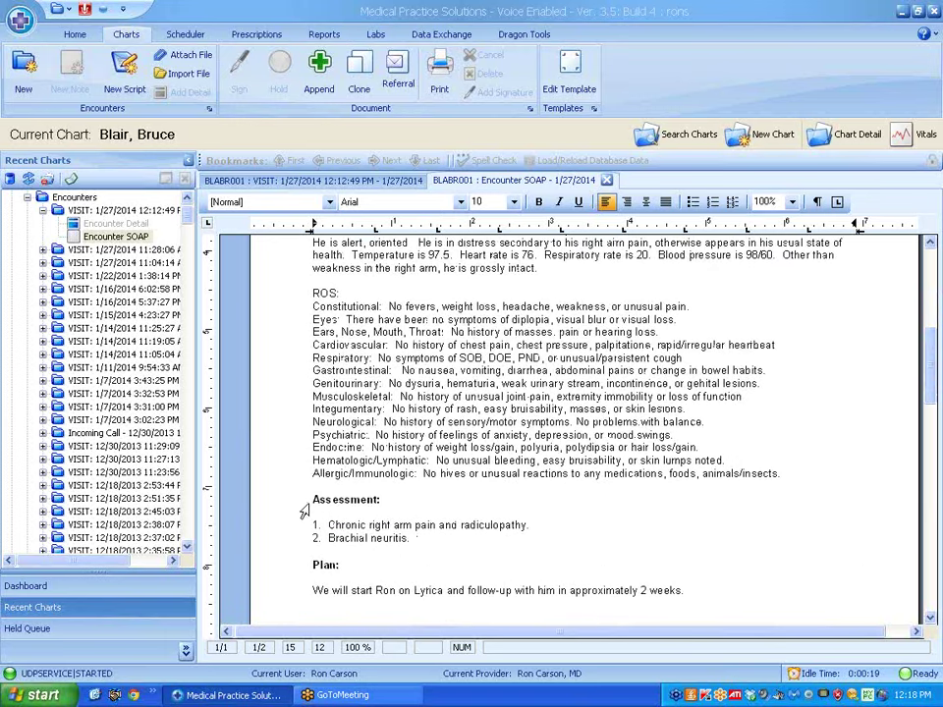
pyautogui.moveTo(307, 501); pyautogui.dragTo(293, 606)
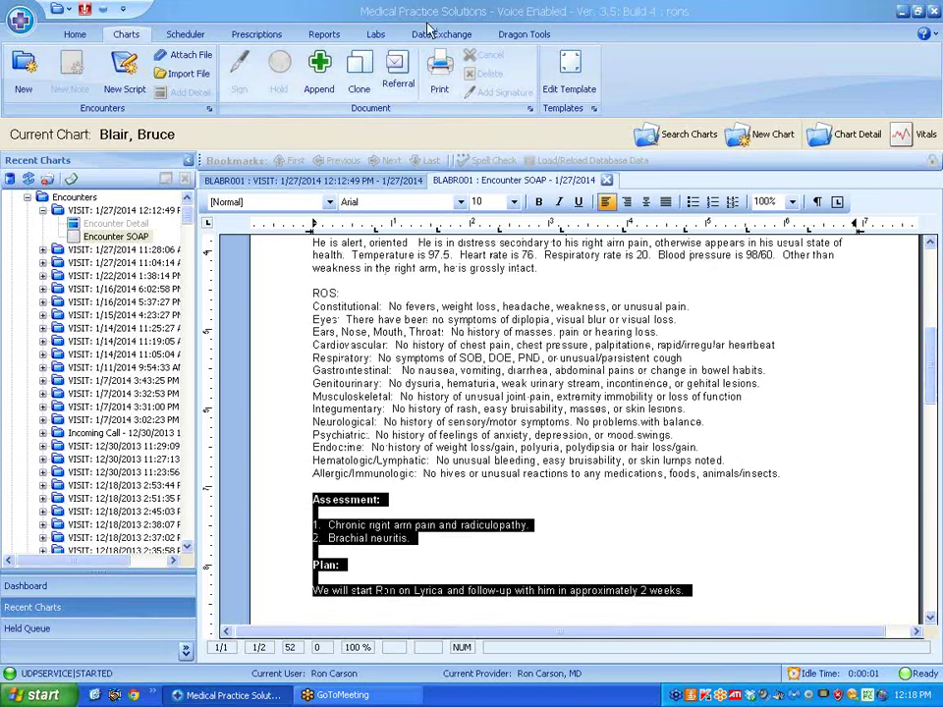
pyautogui.click(398, 70)
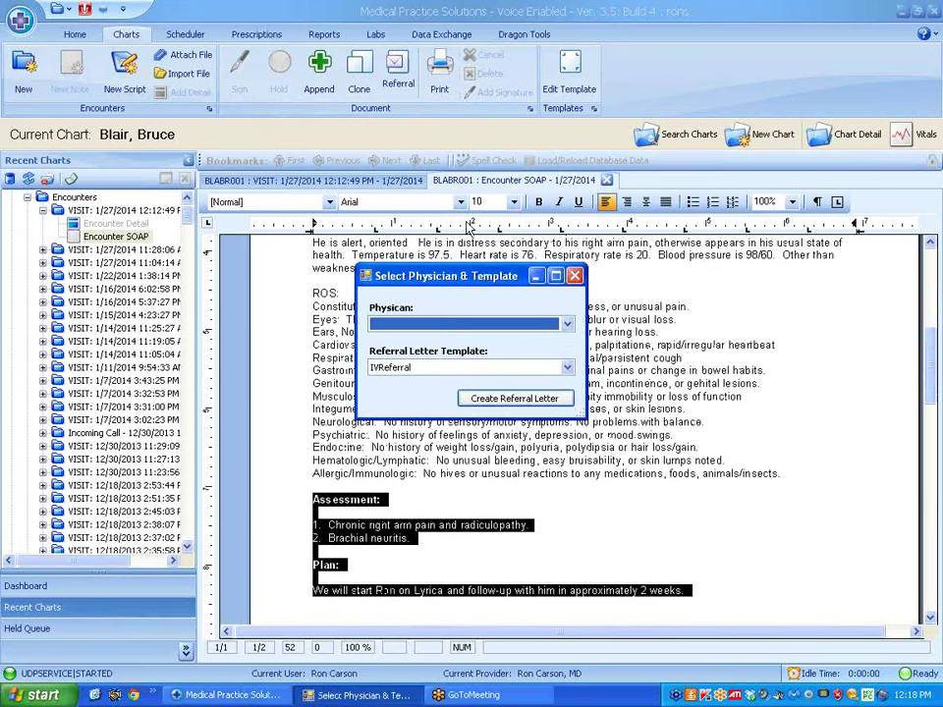
pyautogui.click(567, 324)
pyautogui.click(438, 342)
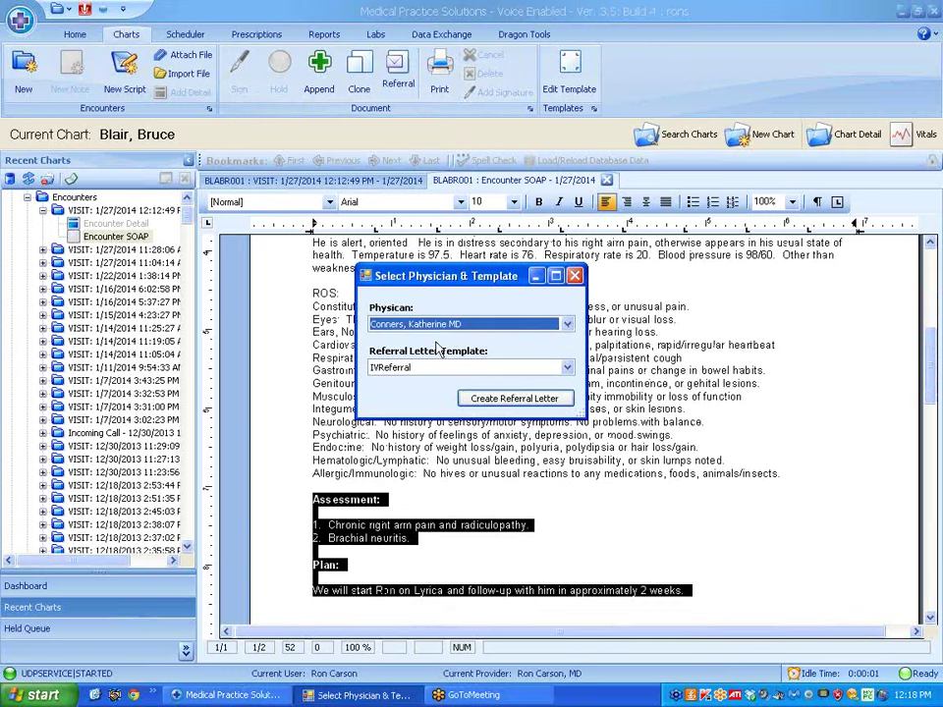
pyautogui.click(514, 398)
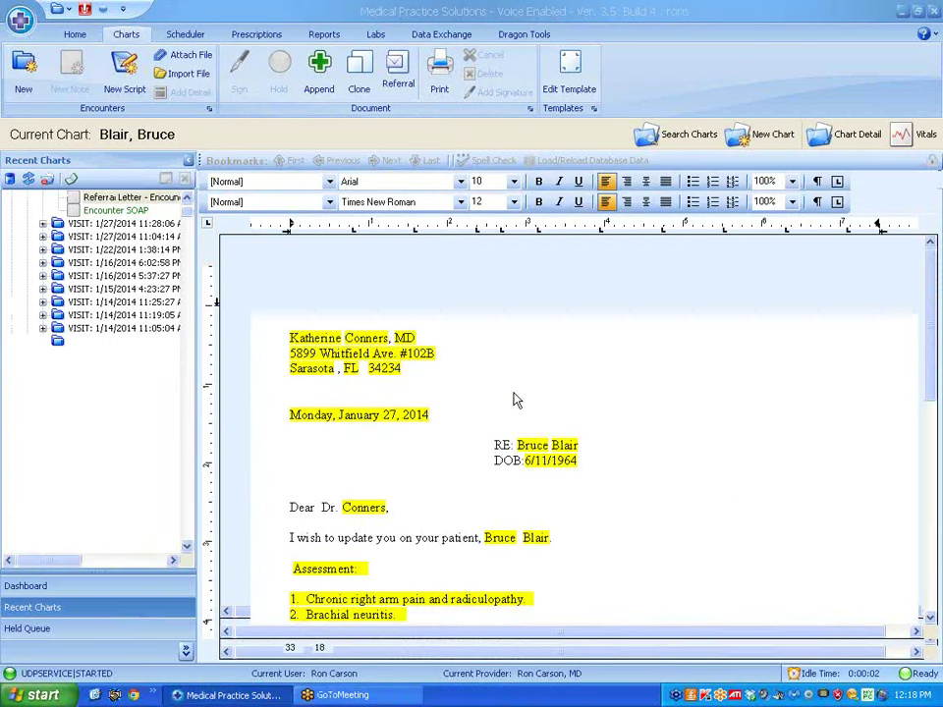
# Review the referral letter down to its closing, then sign and close it with the provider's signature password.
pyautogui.scroll(-3, 929, 515)
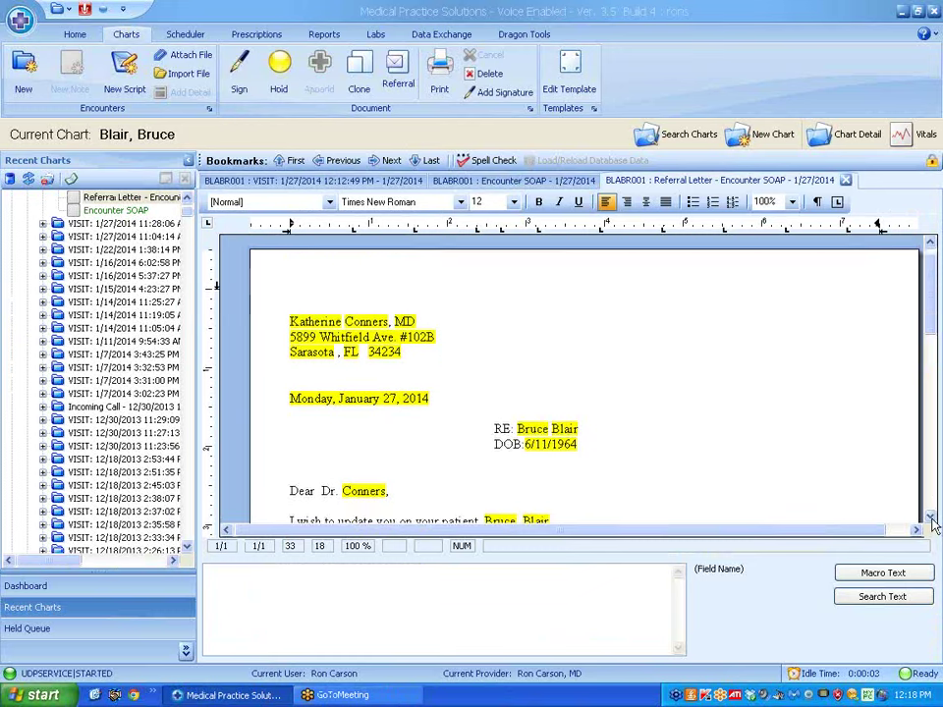
pyautogui.scroll(-2, 933, 526)
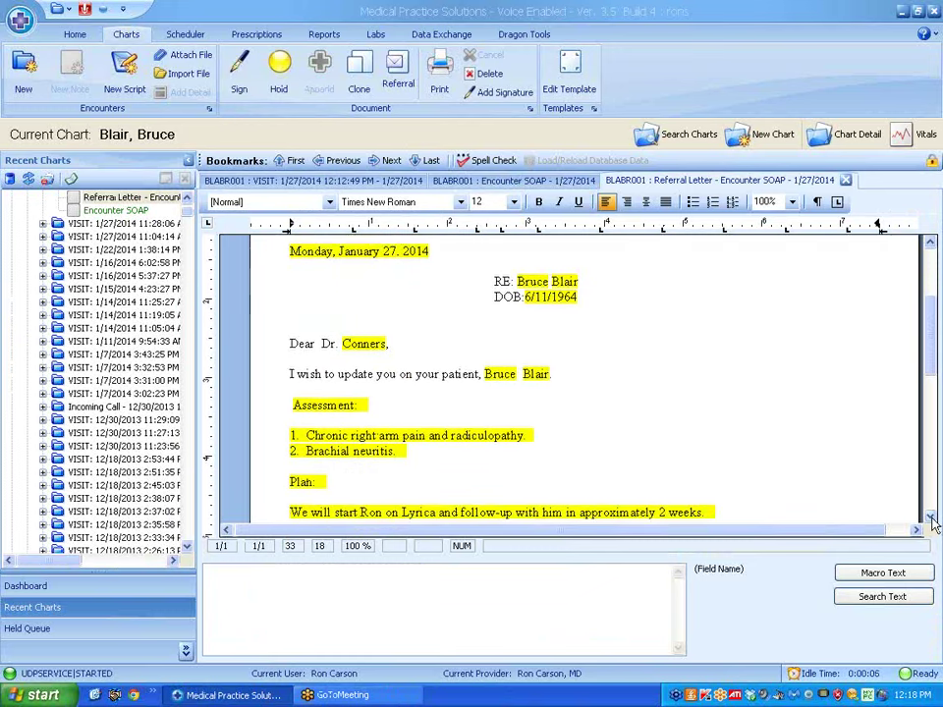
pyautogui.scroll(-2, 933, 525)
pyautogui.scroll(-2, 933, 525)
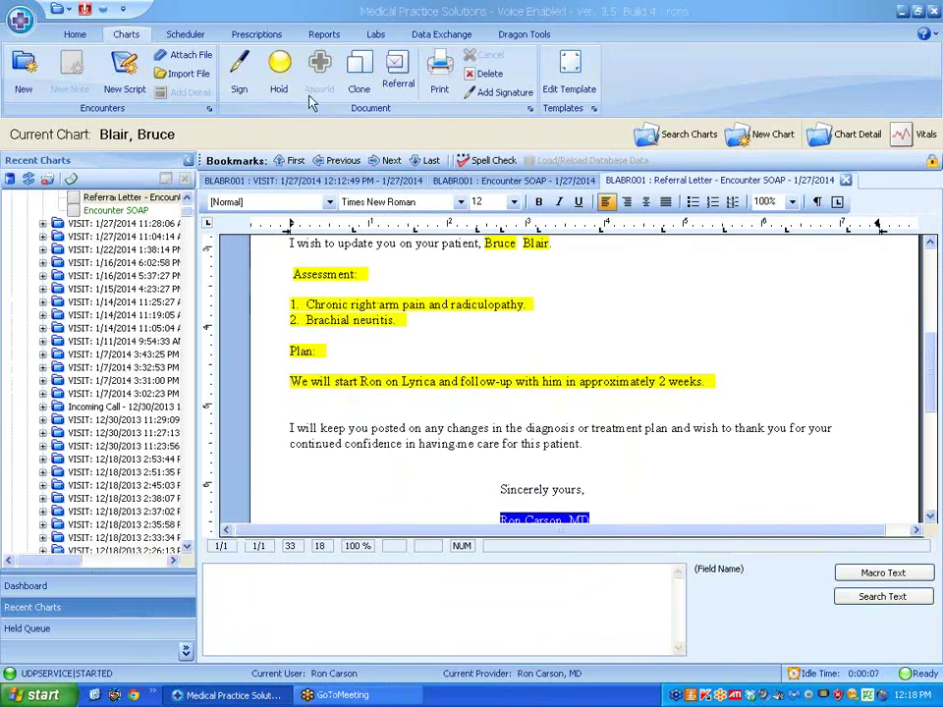
pyautogui.click(238, 84)
pyautogui.write('••')
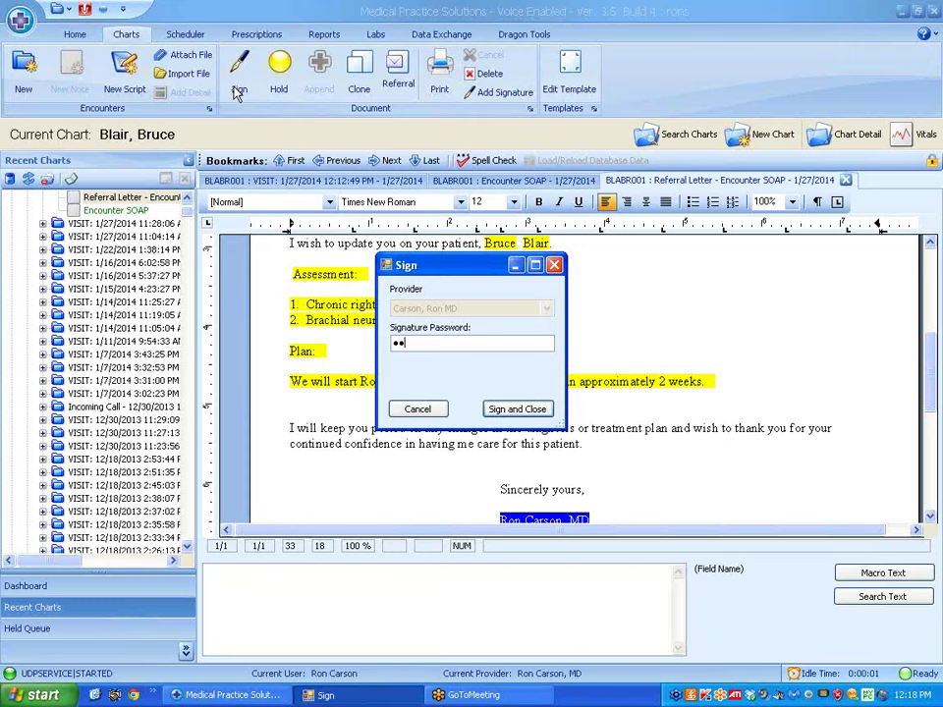
pyautogui.click(511, 417)
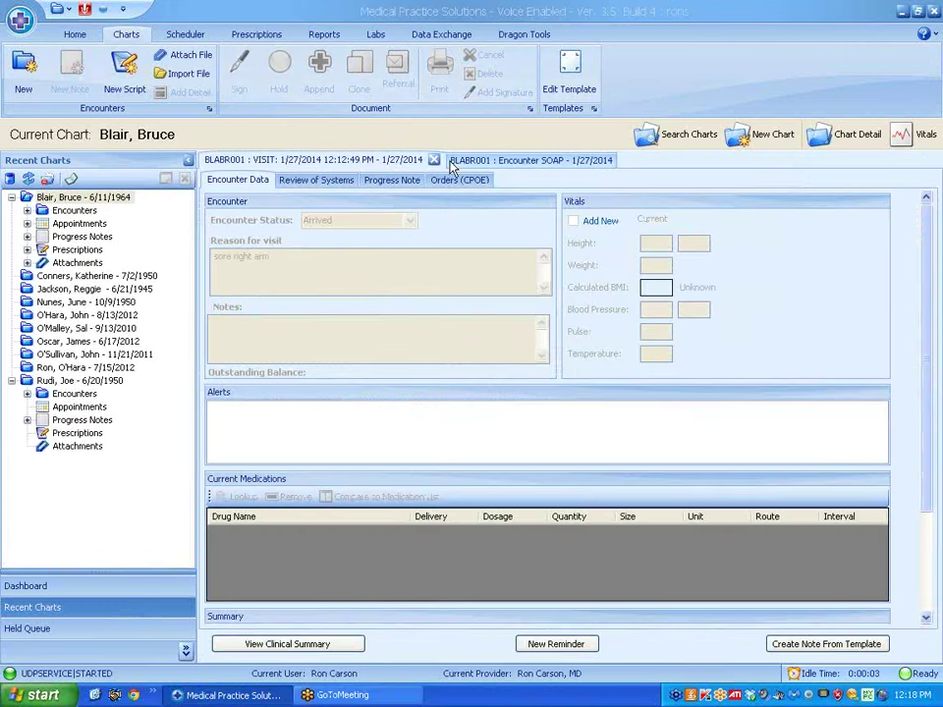
# Reopen the 1/27/2014 12:12:49 PM visit and view its encounter detail, referral letter and Encounter SOAP note.
pyautogui.click(431, 162)
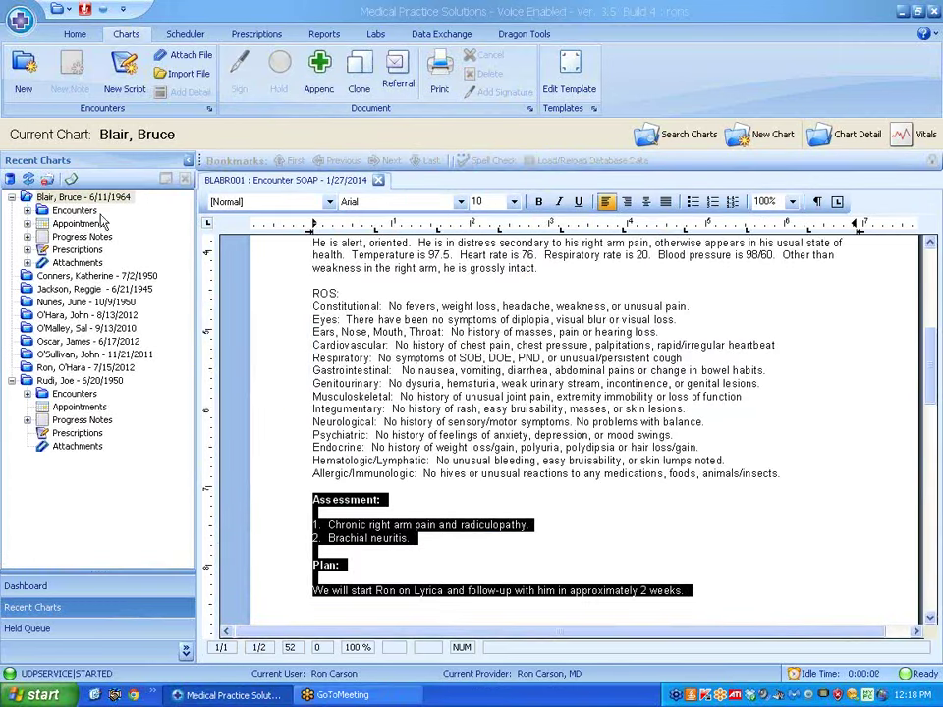
pyautogui.click(27, 210)
pyautogui.click(43, 210)
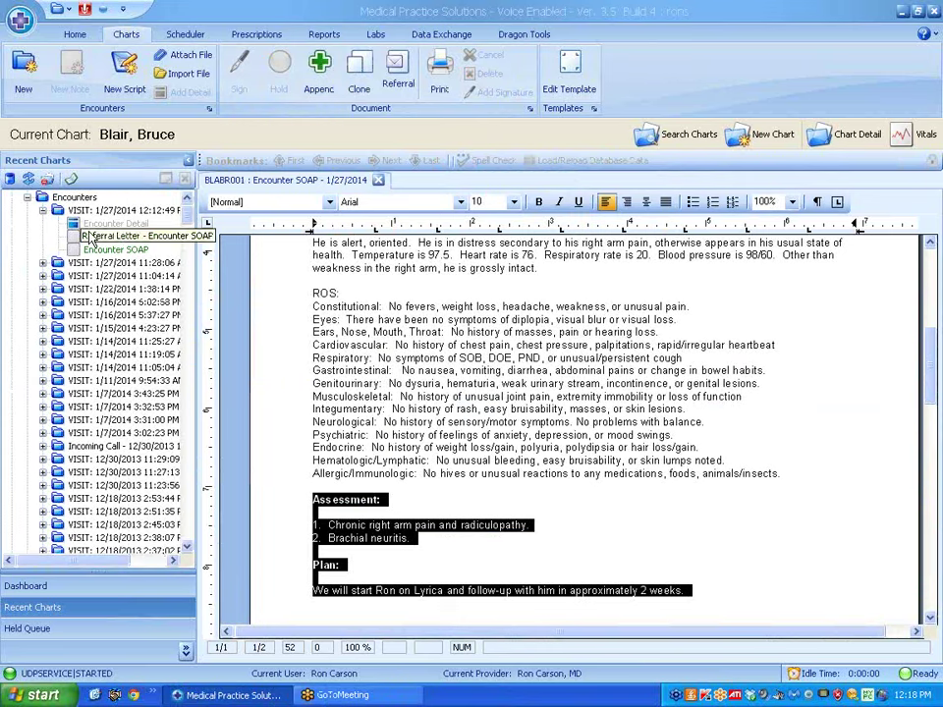
pyautogui.click(110, 224)
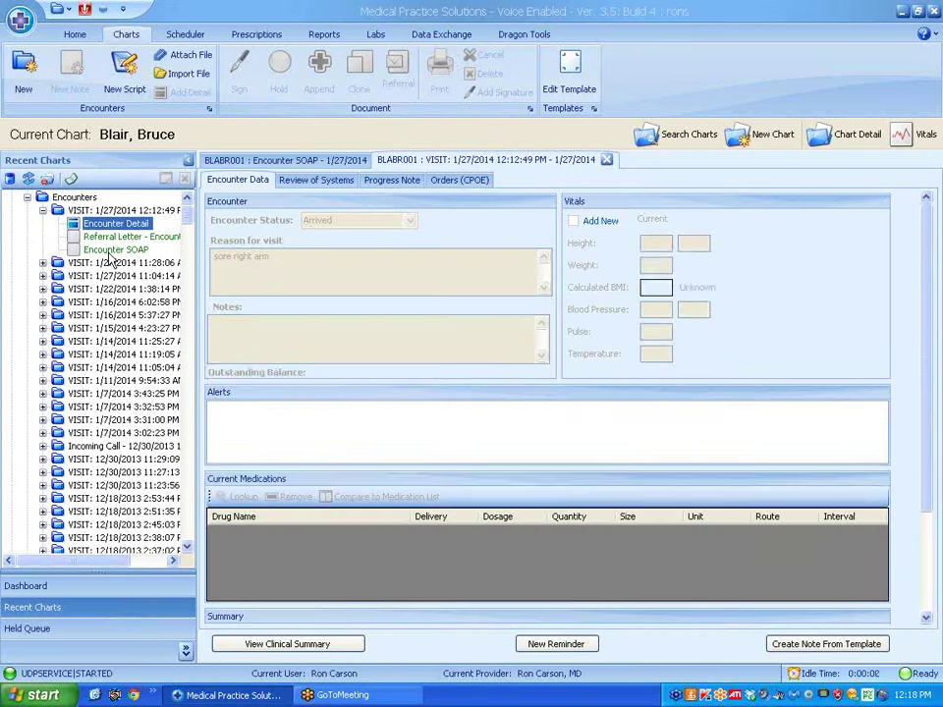
pyautogui.click(110, 253)
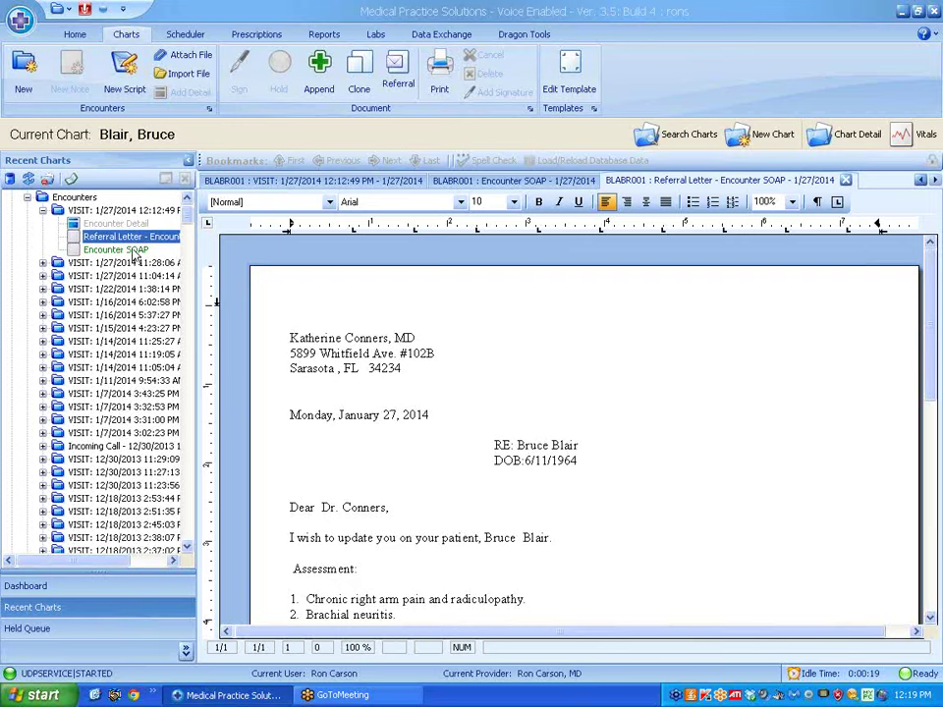
pyautogui.click(111, 225)
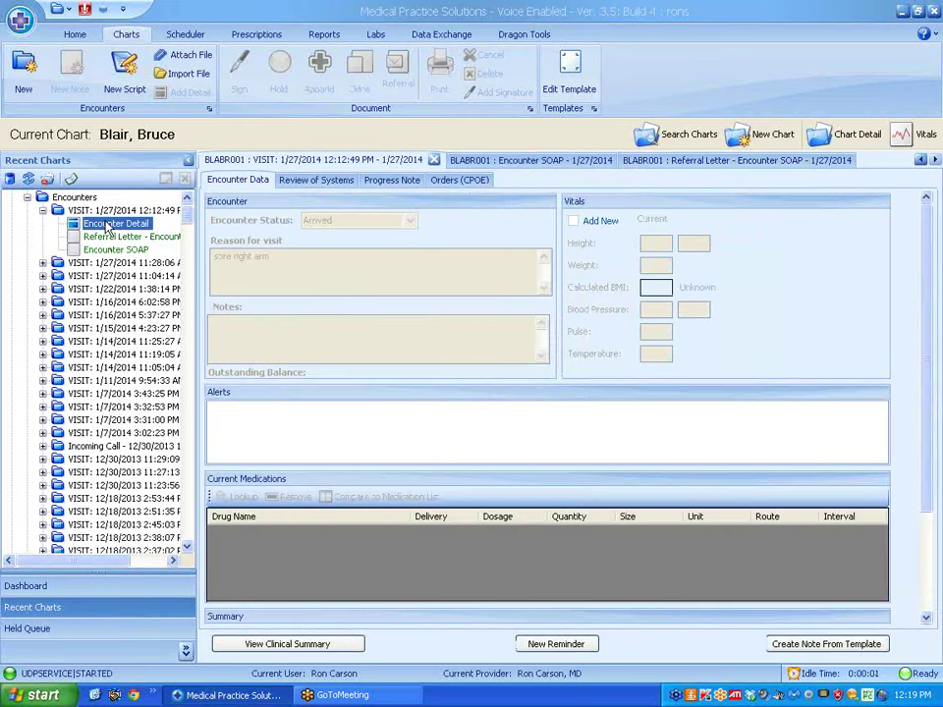